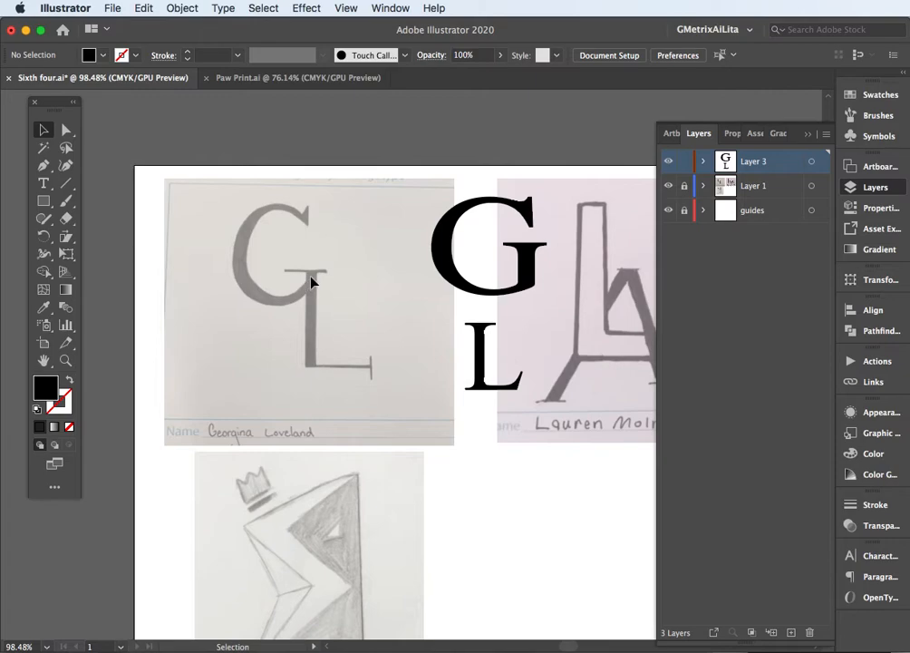
# Zoom in to 300% on the sketched G and activate the Ellipse tool
pyautogui.hscroll(-3, 288, 274)
pyautogui.scroll(3, 287, 274)
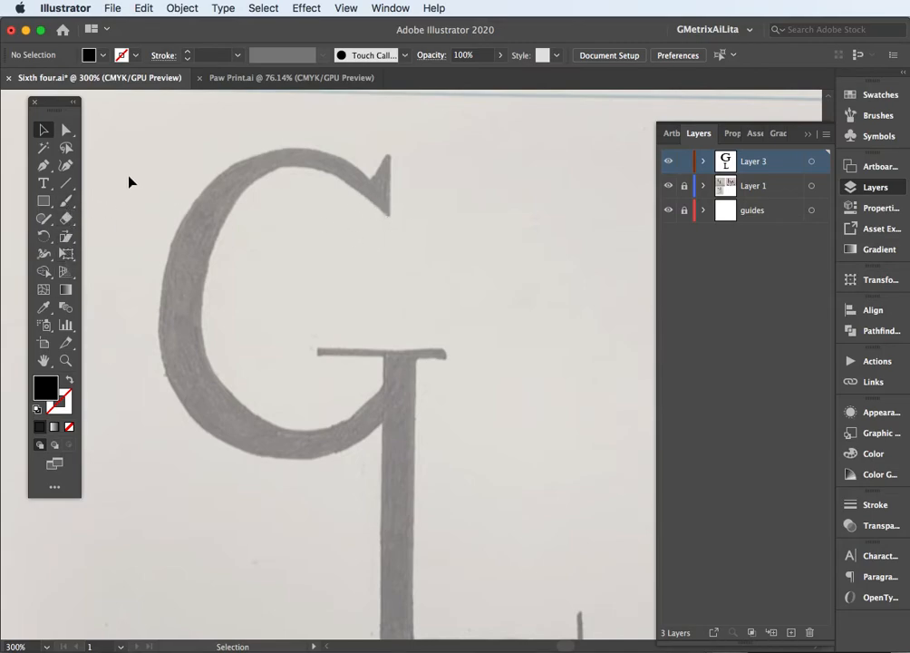
pyautogui.click(50, 202)
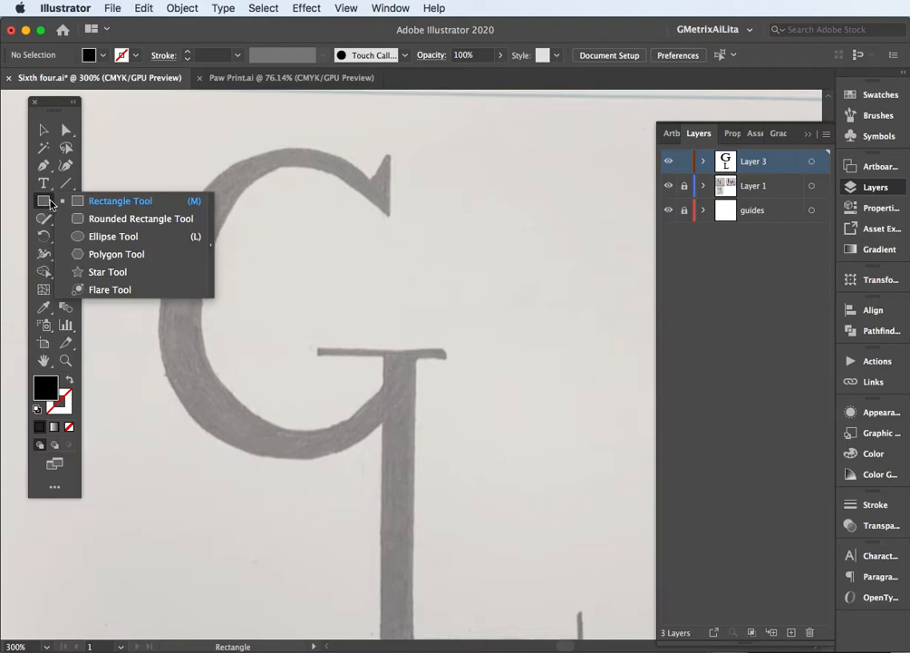
pyautogui.click(103, 237)
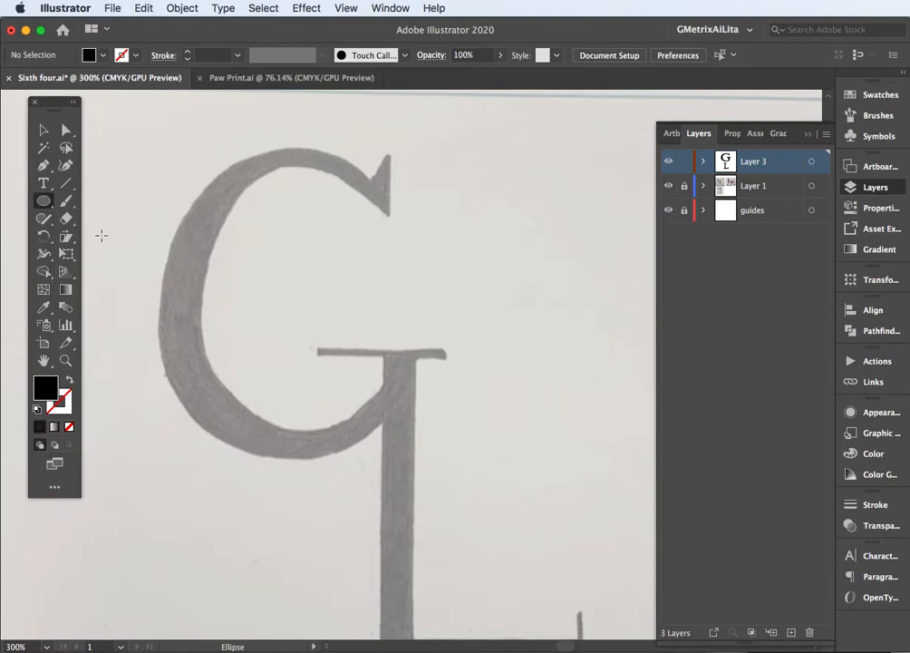
pyautogui.click(44, 204)
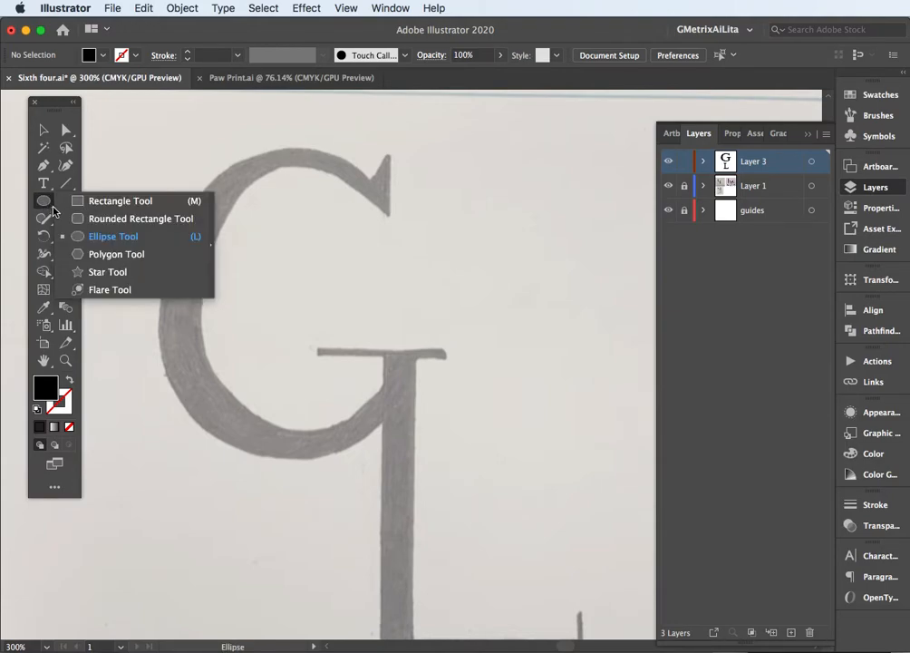
pyautogui.click(211, 246)
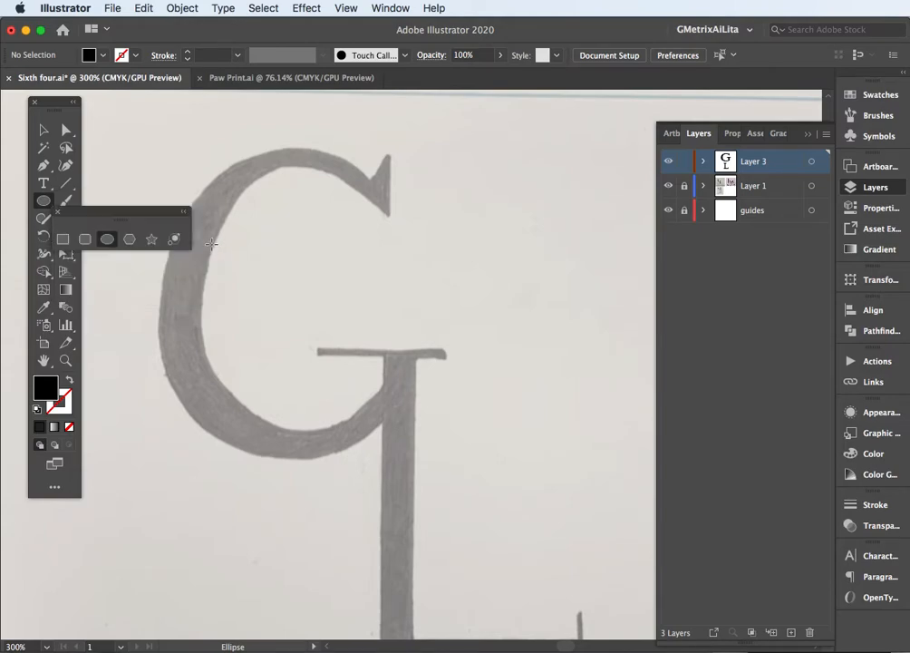
pyautogui.moveTo(143, 212); pyautogui.dragTo(170, 148)
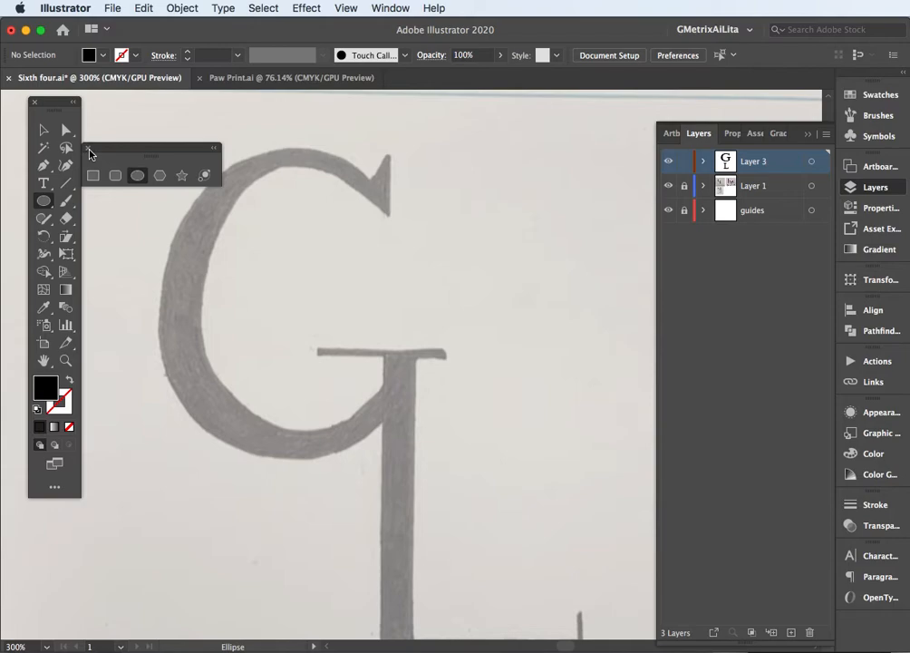
pyautogui.click(89, 150)
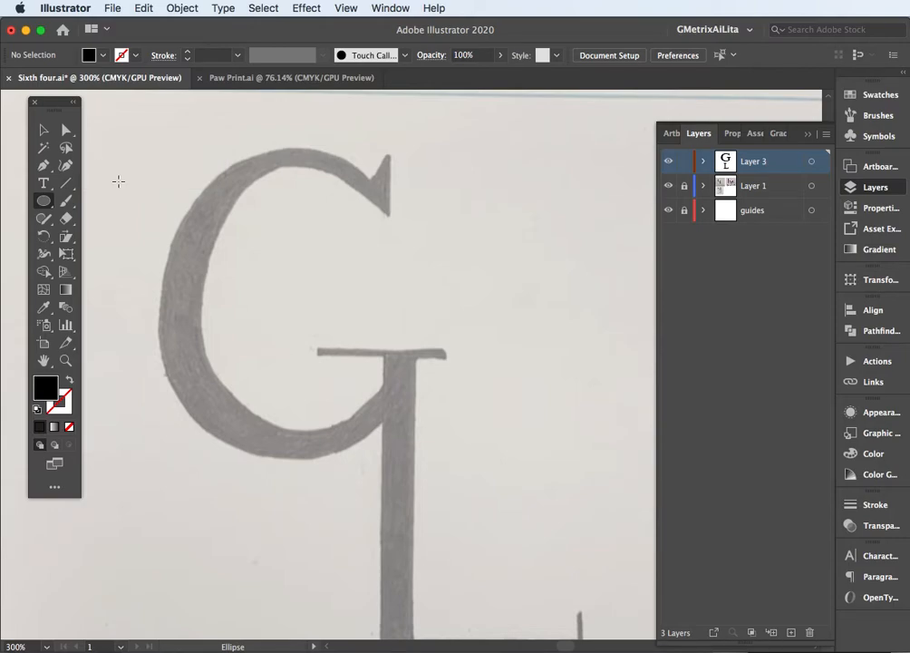
# Draw an ellipse matching the outer edge of the sketched G and swap its fill and stroke to leave a black outline
pyautogui.moveTo(155, 158); pyautogui.dragTo(428, 461)
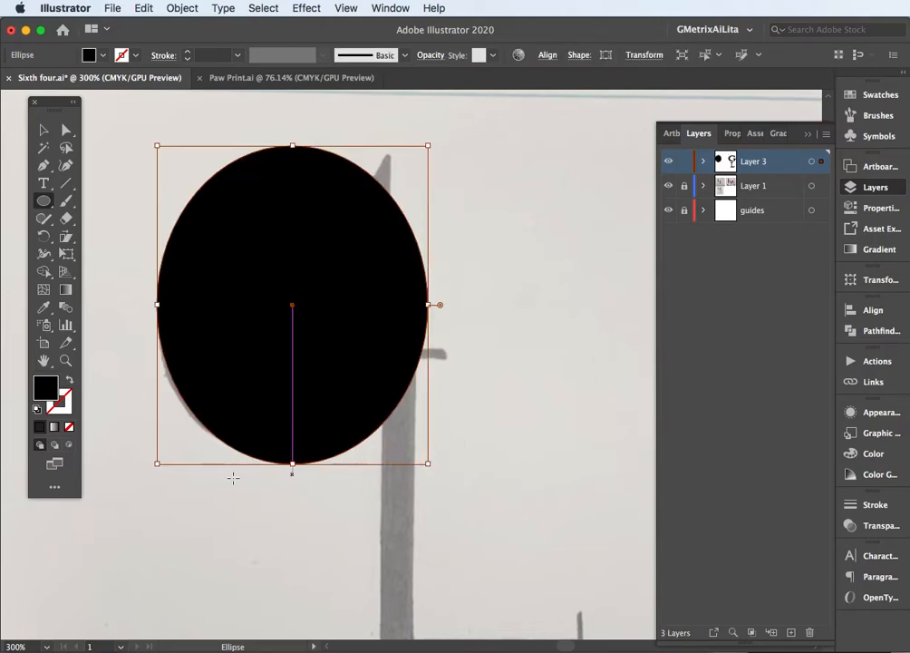
pyautogui.click(69, 380)
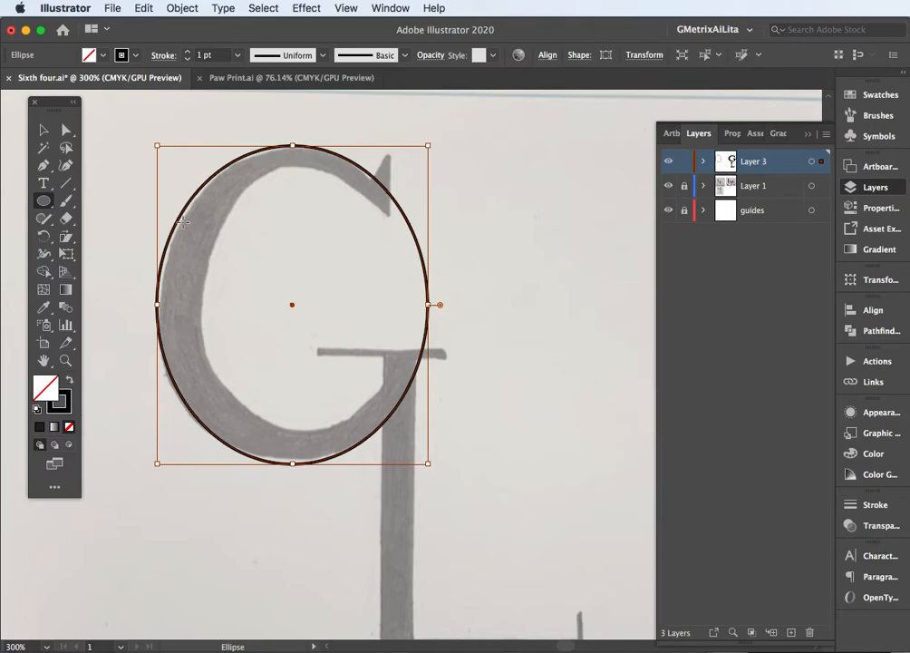
pyautogui.keyDown('super'); pyautogui.click(123, 206); pyautogui.keyUp('super')
# Draw a second ellipse along the inner edge of the sketched G and fill it with red
pyautogui.moveTo(216, 201)
pyautogui.mouseDown()
pyautogui.moveTo(223, 242)
pyautogui.moveTo(398, 488)
pyautogui.moveTo(391, 480)
pyautogui.moveTo(400, 403)
pyautogui.moveTo(391, 408)
pyautogui.moveTo(400, 429)
pyautogui.mouseUp()
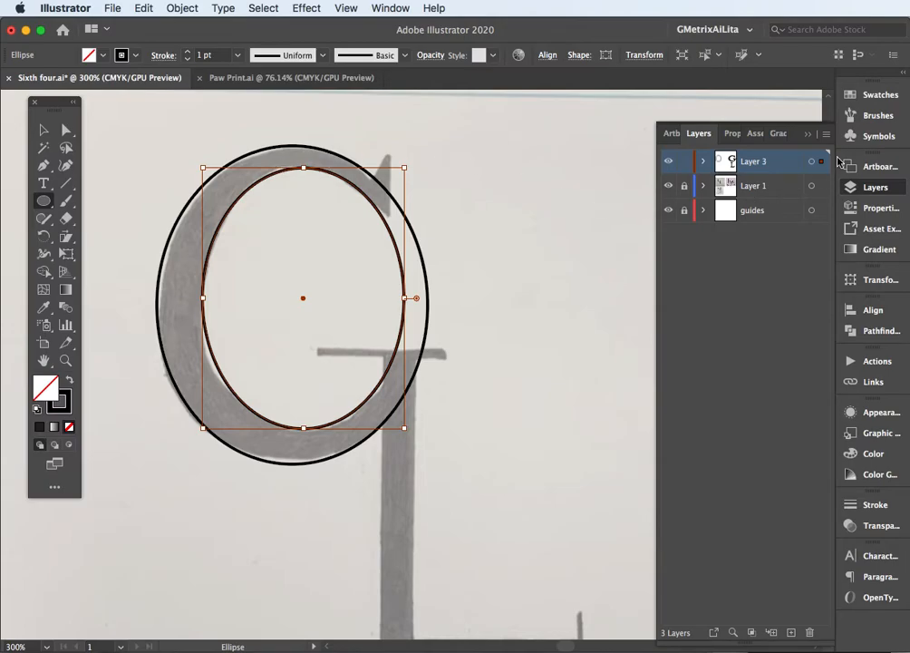
pyautogui.click(871, 97)
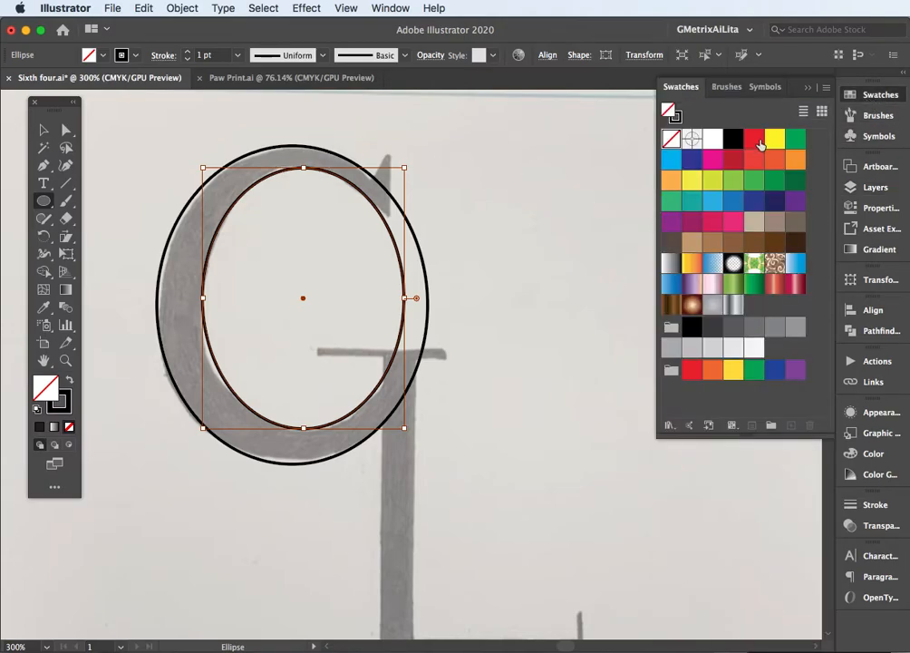
pyautogui.click(754, 140)
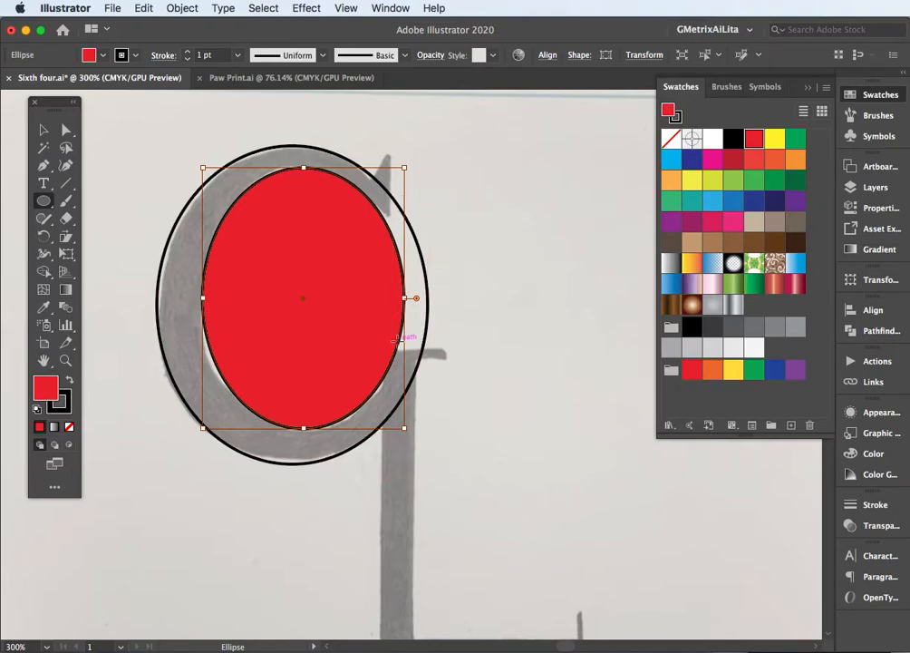
# Draw a closed five-point Pen shape across the G's opening, overlapping both ellipses and ending level with the sketched crossbar
pyautogui.click(44, 166)
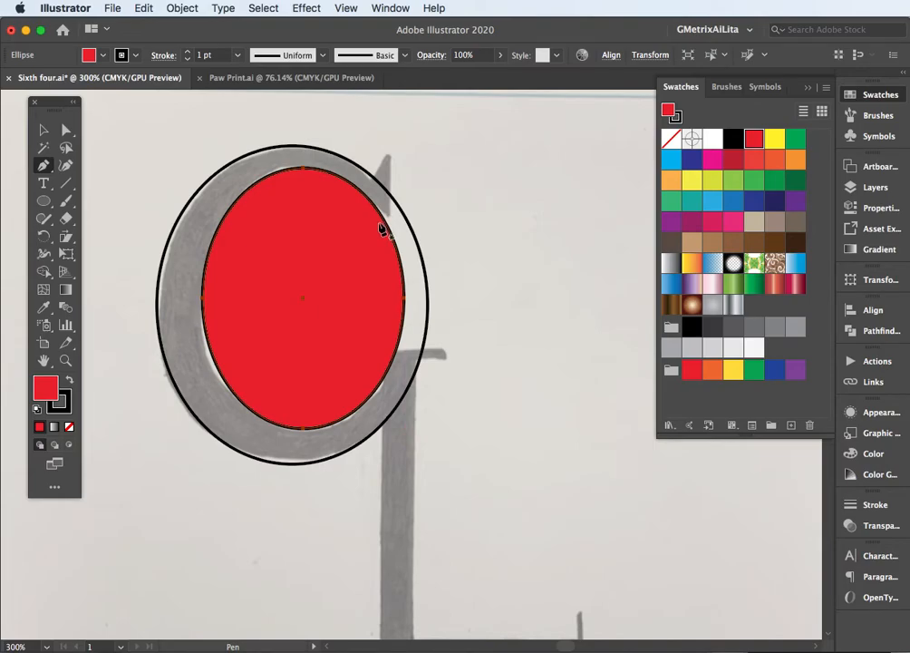
pyautogui.moveTo(395, 259); pyautogui.dragTo(404, 185)
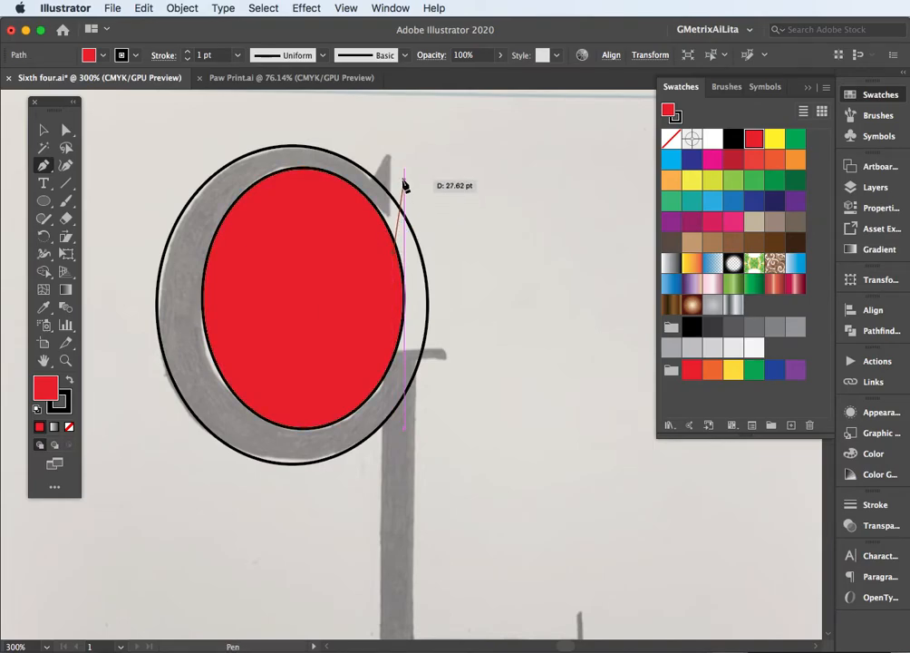
pyautogui.click(391, 169)
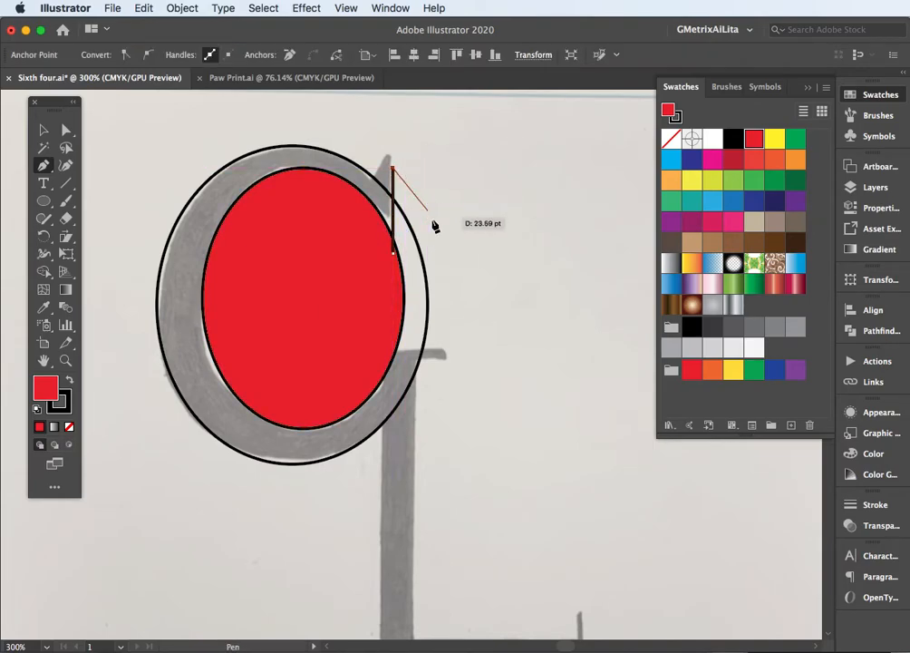
pyautogui.click(442, 265)
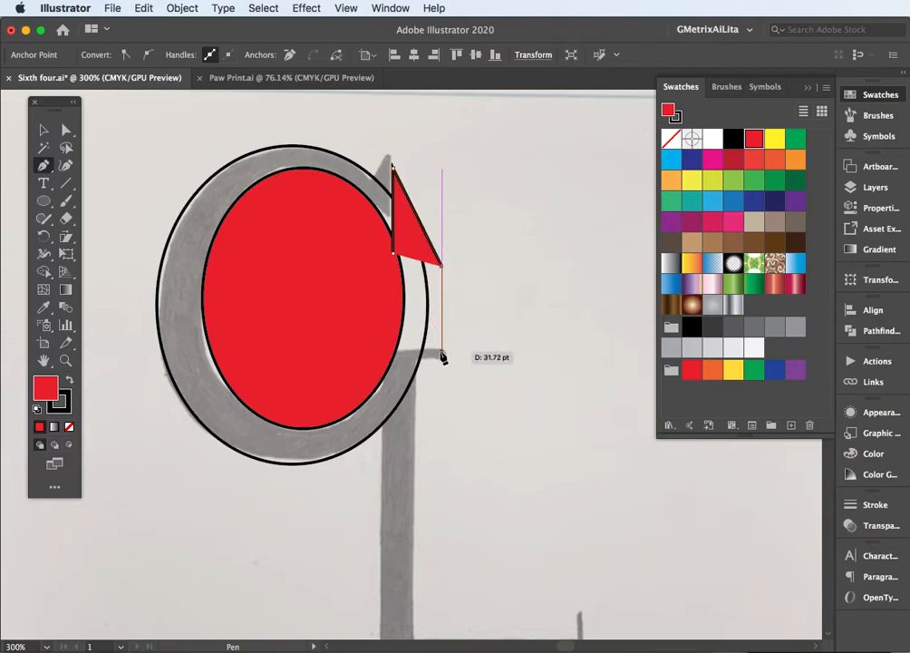
pyautogui.click(441, 352)
pyautogui.click(388, 352)
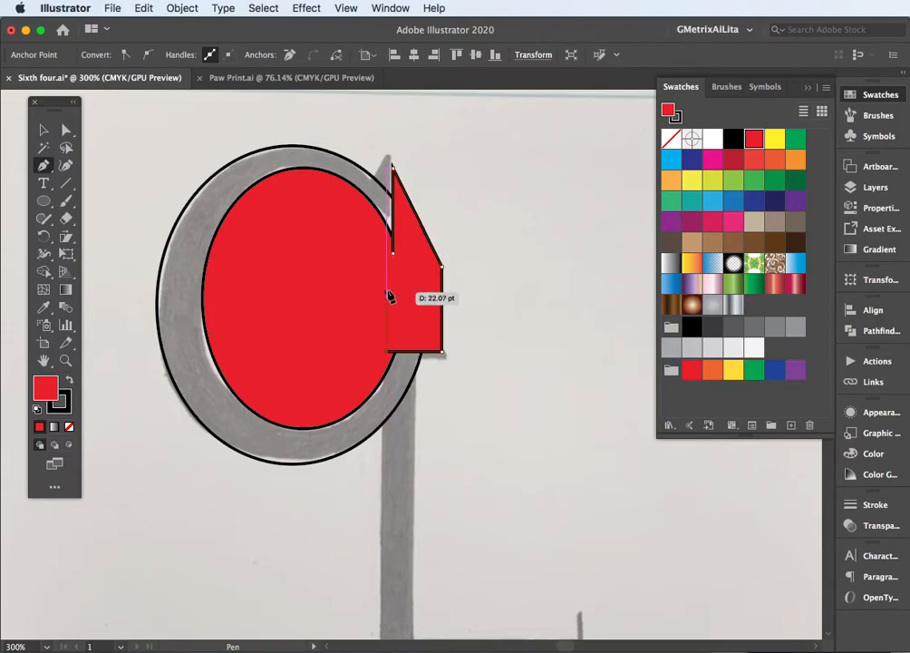
pyautogui.click(392, 254)
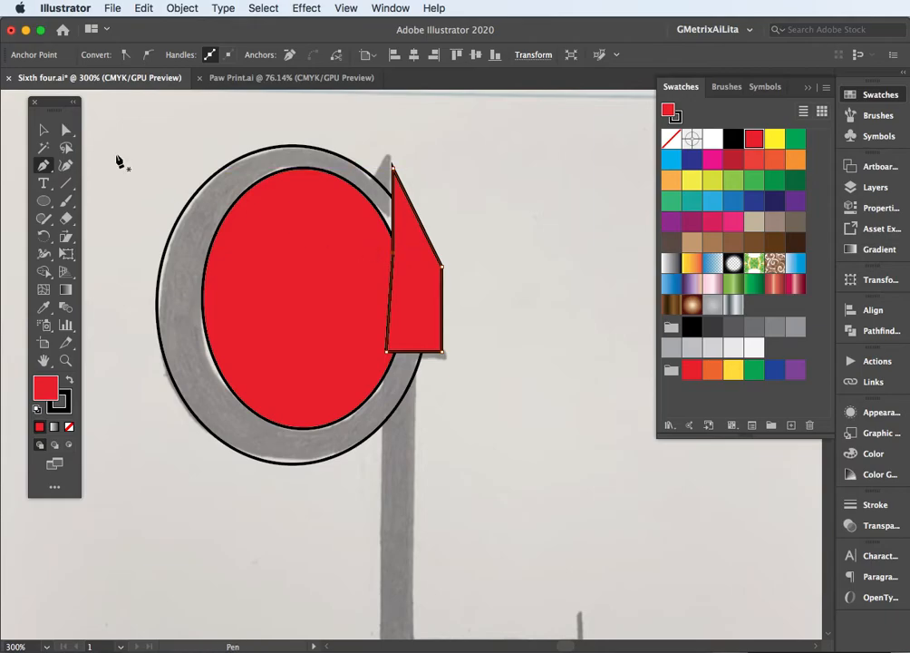
# Select the red ellipse together with the Pen shape and unite them into one shape with Pathfinder
pyautogui.click(42, 129)
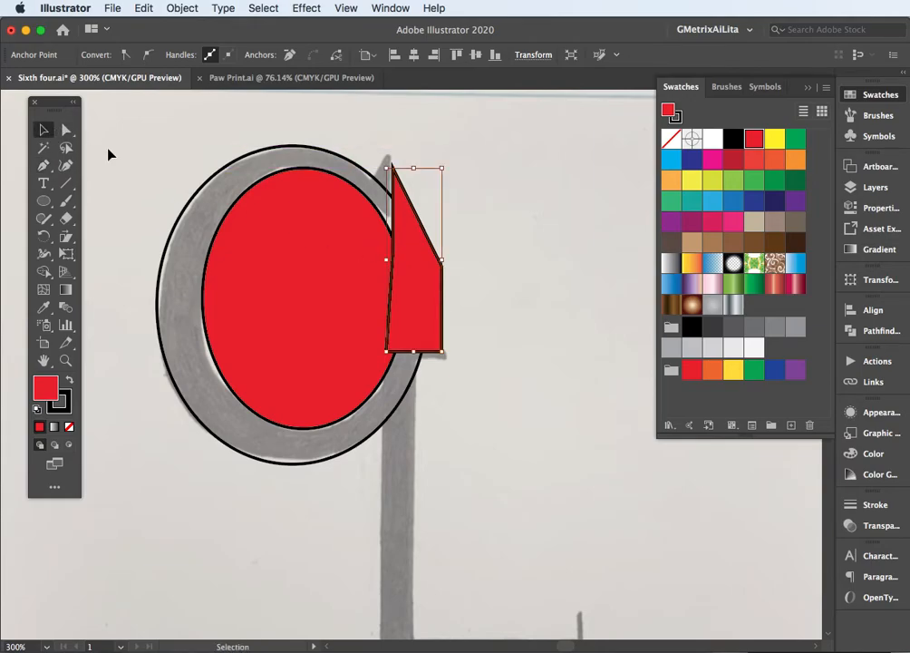
pyautogui.keyDown('shift'); pyautogui.click(275, 222); pyautogui.keyUp('shift')
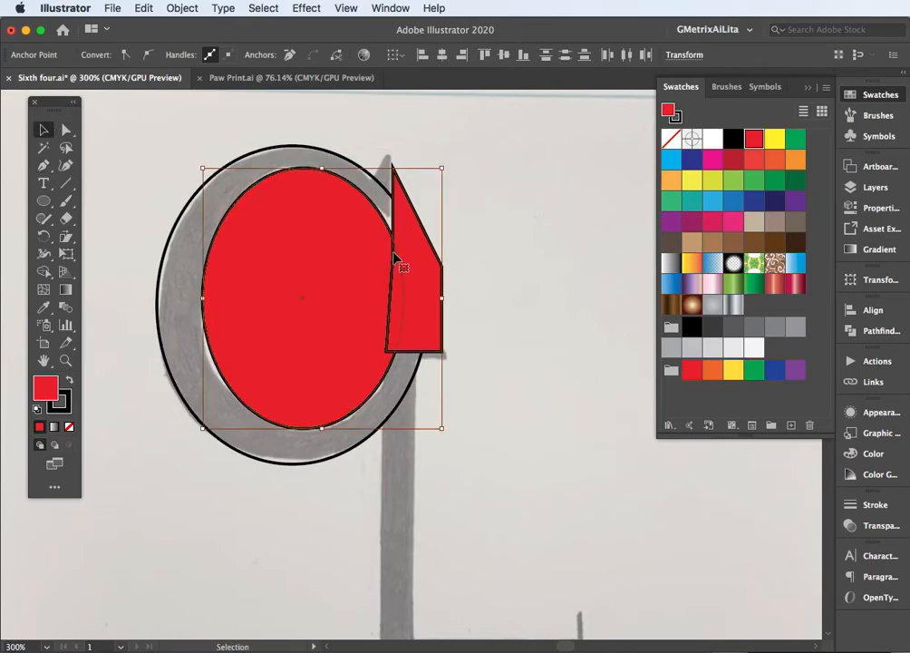
pyautogui.click(857, 330)
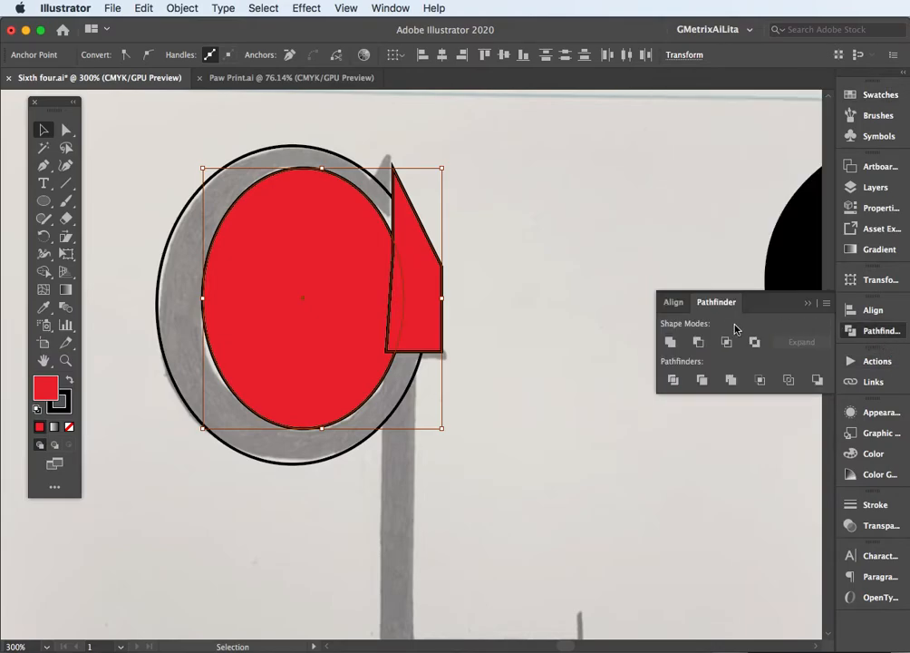
pyautogui.click(670, 342)
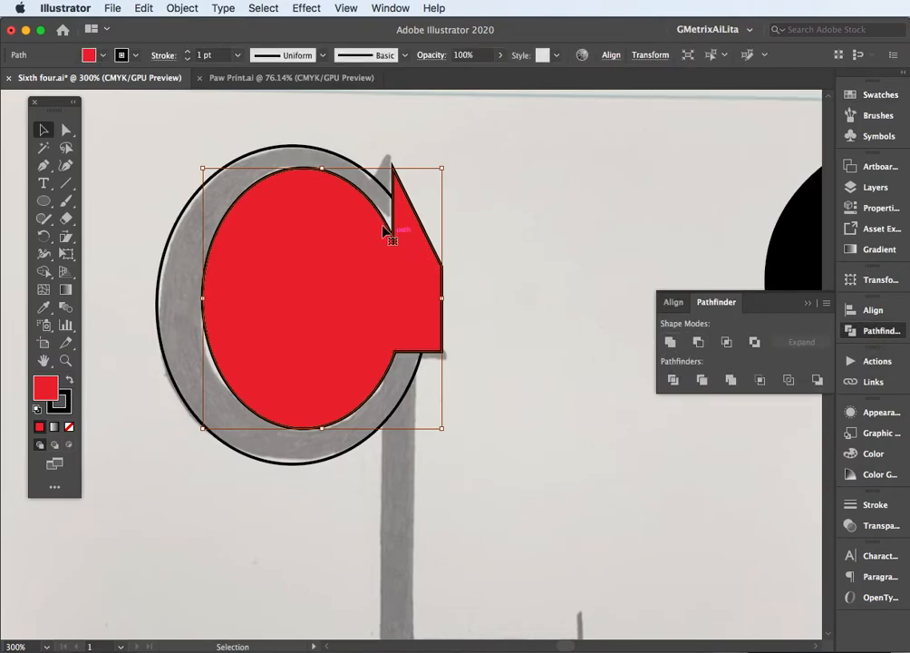
# Fill the outer ellipse with yellow and deselect it
pyautogui.click(320, 151)
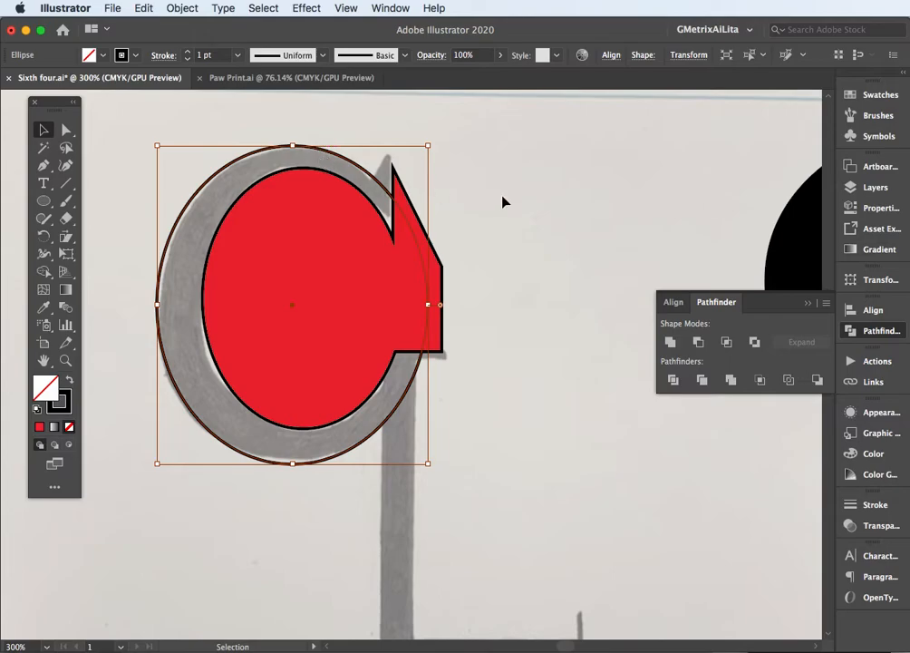
pyautogui.click(877, 95)
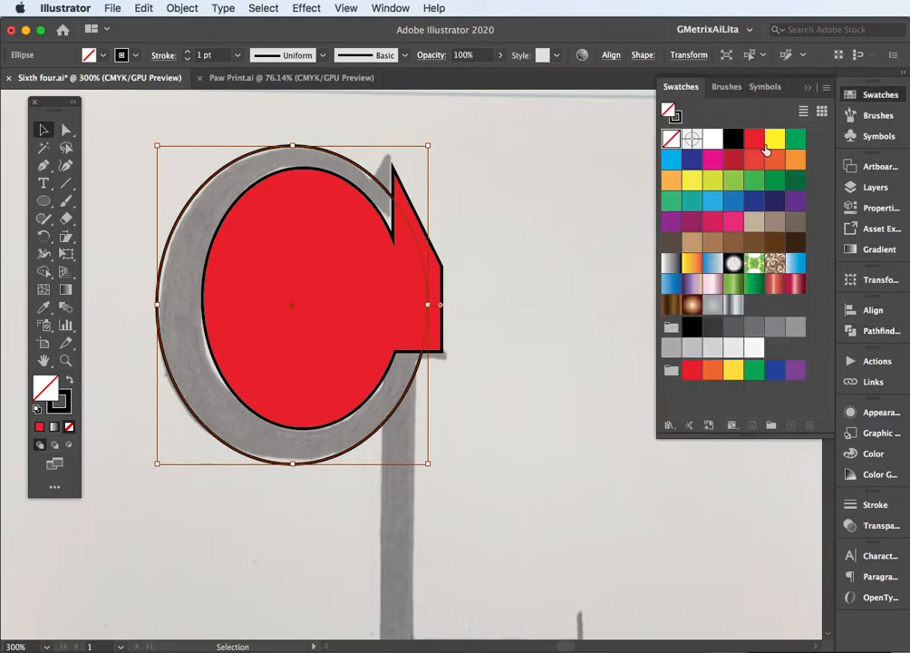
pyautogui.click(775, 140)
pyautogui.click(533, 230)
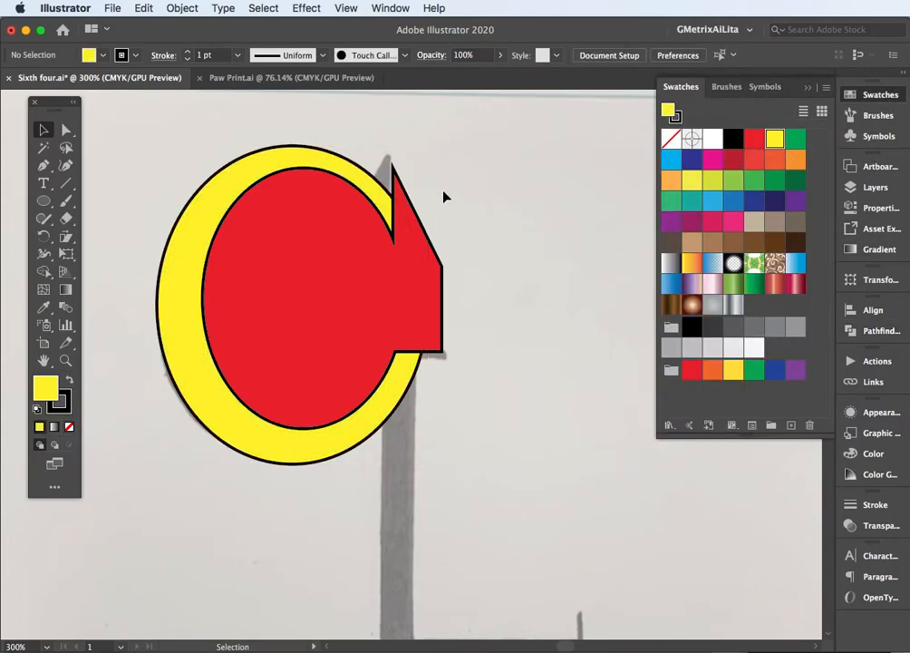
# Subtract the red shape from the yellow ellipse with Pathfinder Minus Front to form the curve of the G
pyautogui.moveTo(371, 261); pyautogui.dragTo(372, 259)
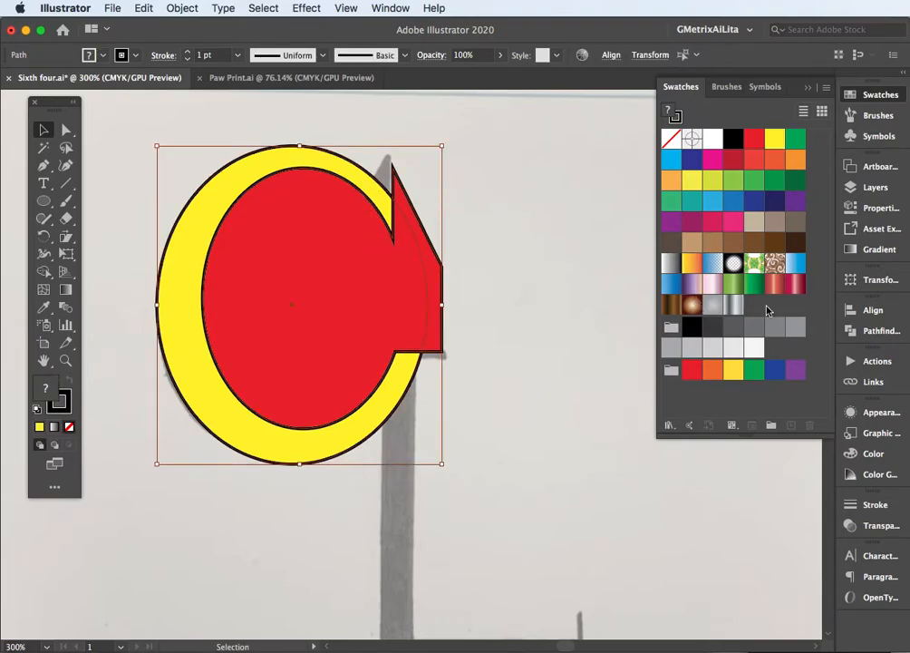
pyautogui.click(873, 330)
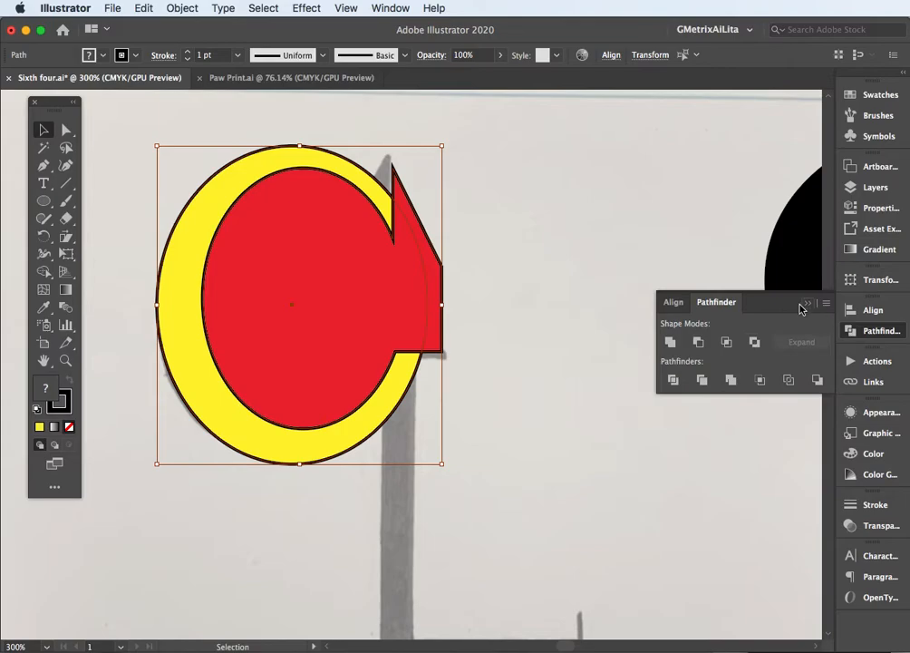
pyautogui.click(697, 343)
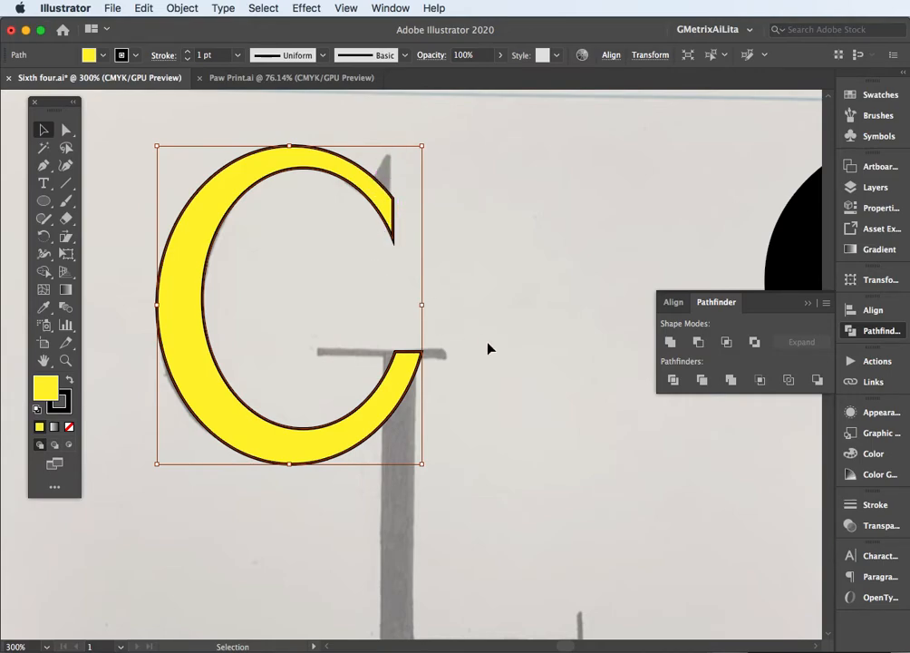
# Nudge the yellow G curve slightly left and draw a narrow vertical rectangle from its lower end down to the L's base
pyautogui.moveTo(486, 388); pyautogui.dragTo(457, 240)
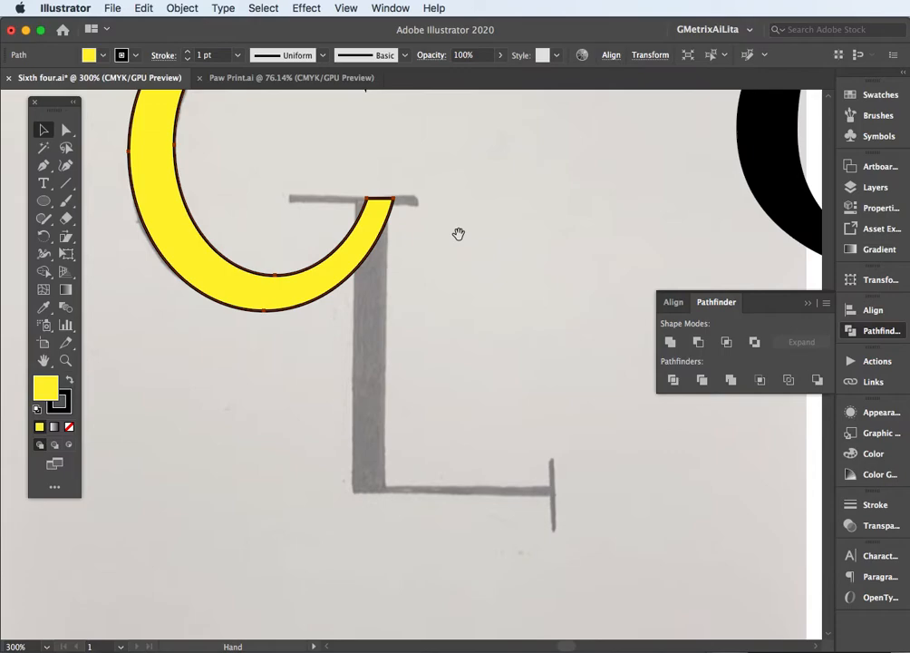
pyautogui.click(42, 201)
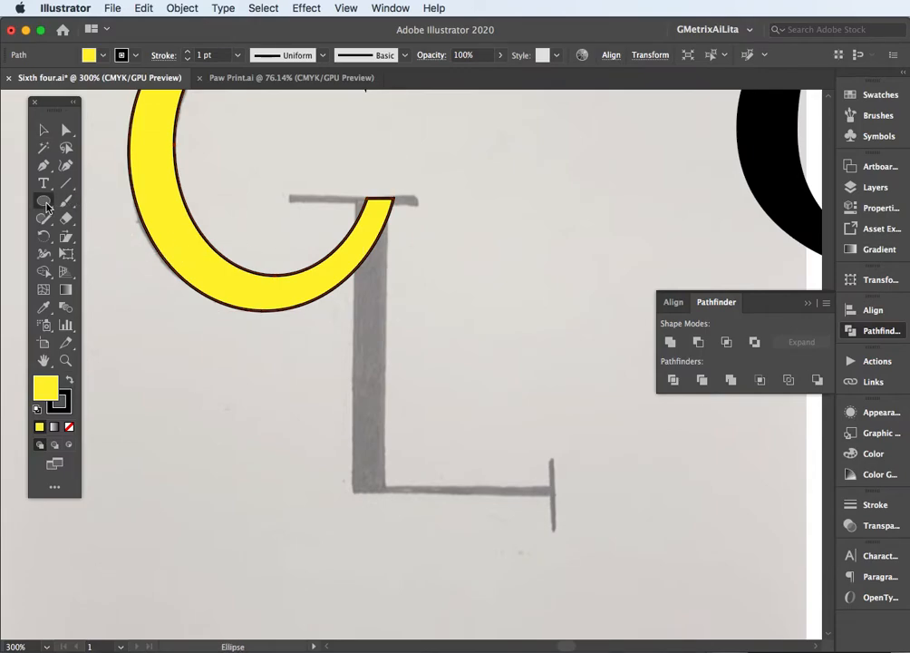
pyautogui.click(72, 203)
pyautogui.press('Left')
pyautogui.press('Left')
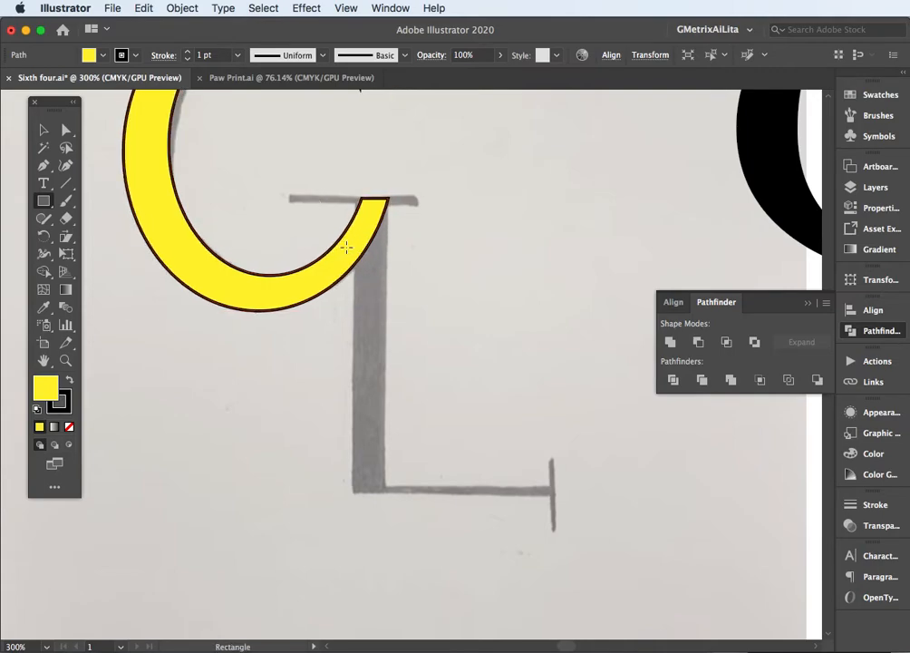
pyautogui.moveTo(361, 196); pyautogui.dragTo(389, 498)
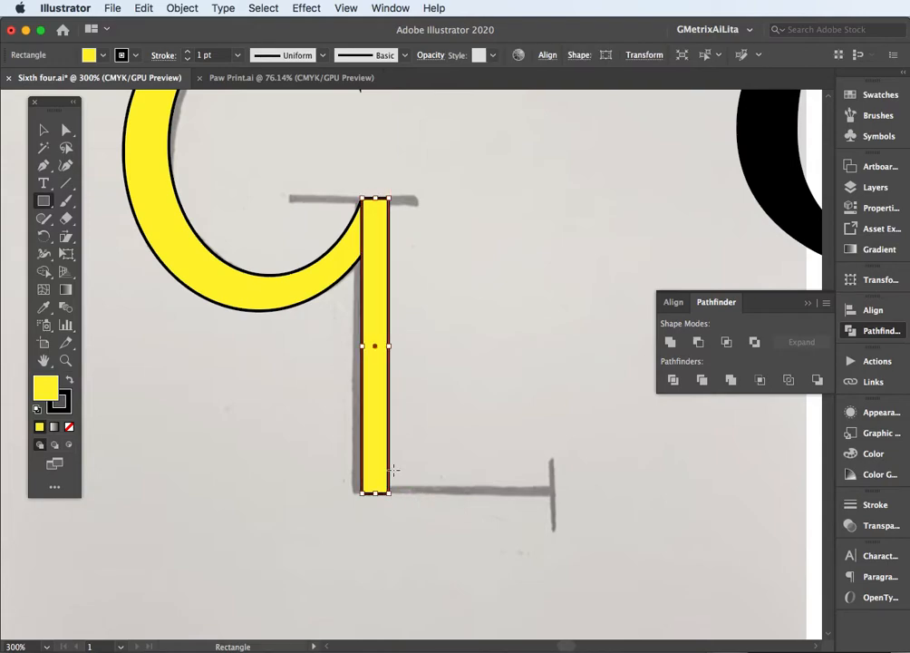
pyautogui.keyDown('super'); pyautogui.click(451, 365); pyautogui.keyUp('super')
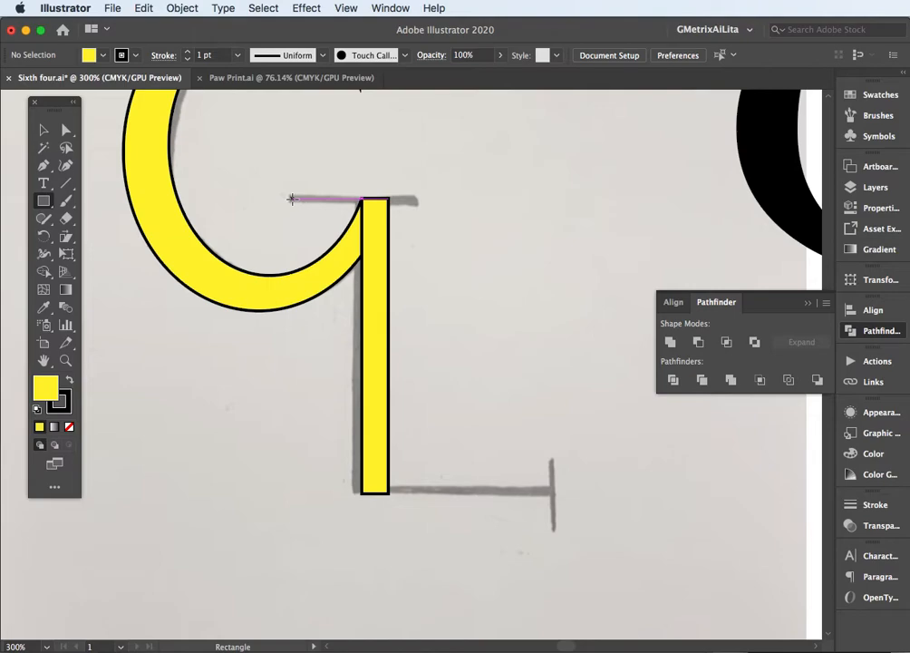
# Draw a thin horizontal rectangle over the sketched crossbar at the top of the vertical stem
pyautogui.scroll(3, 291, 199)
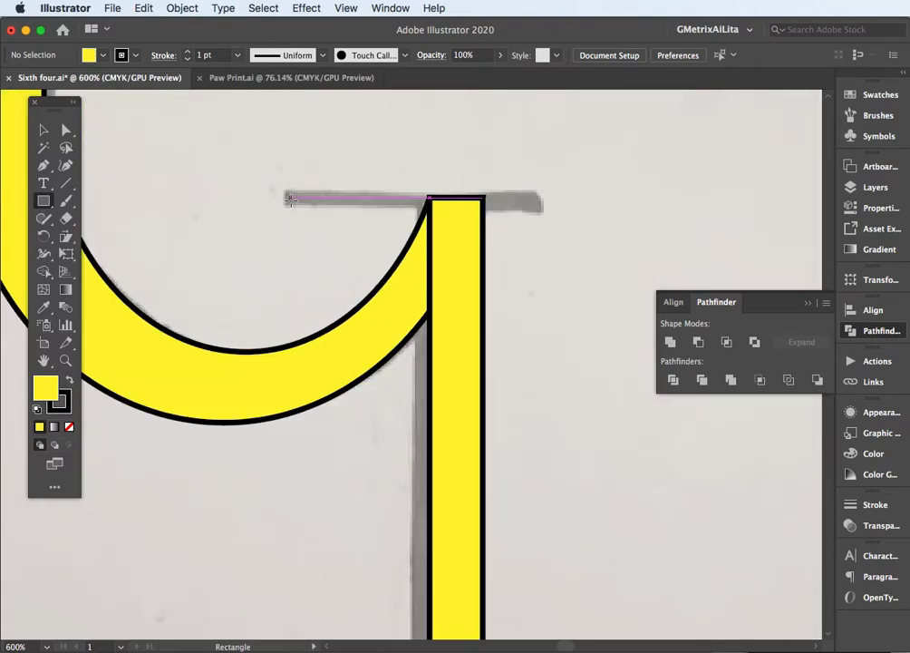
pyautogui.moveTo(287, 198); pyautogui.dragTo(540, 209)
pyautogui.moveTo(581, 453)
pyautogui.mouseDown()
pyautogui.moveTo(400, 231)
pyautogui.moveTo(380, 141)
pyautogui.mouseUp()
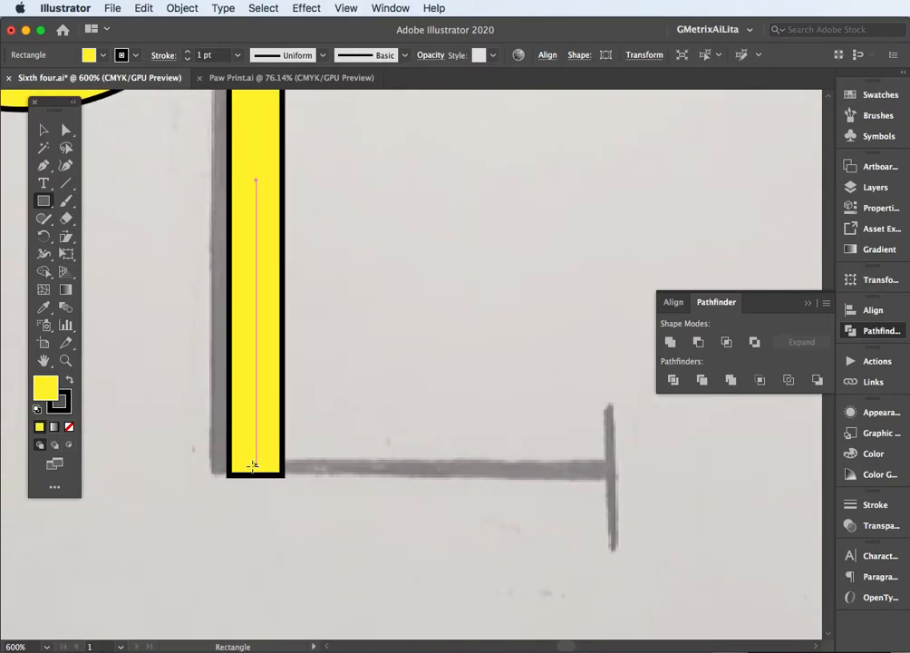
# Draw a thin horizontal rectangle along the L's base and a narrow vertical rectangle over the serif at its end
pyautogui.moveTo(229, 473); pyautogui.dragTo(613, 464)
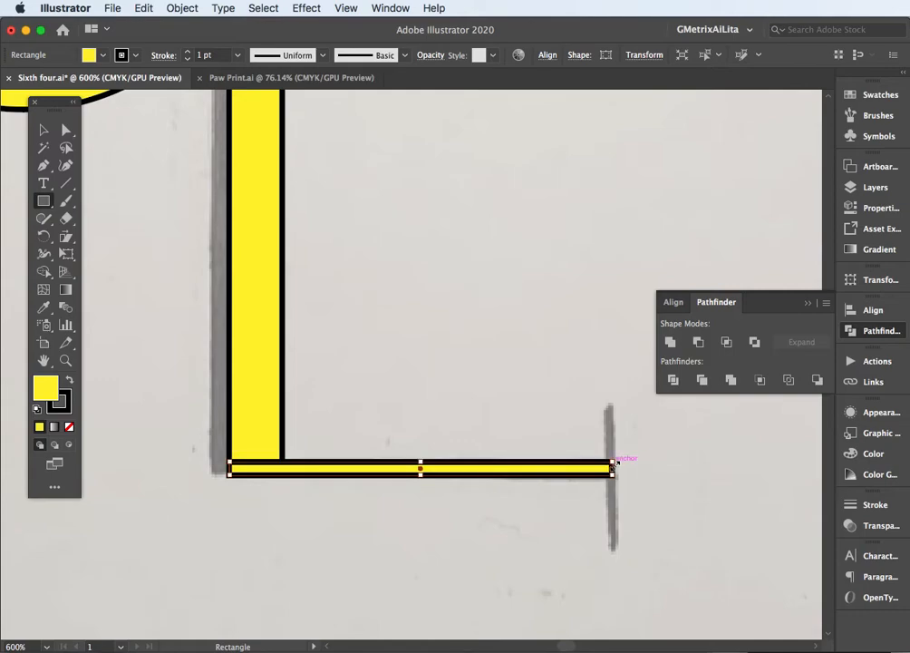
pyautogui.moveTo(612, 407); pyautogui.dragTo(607, 544)
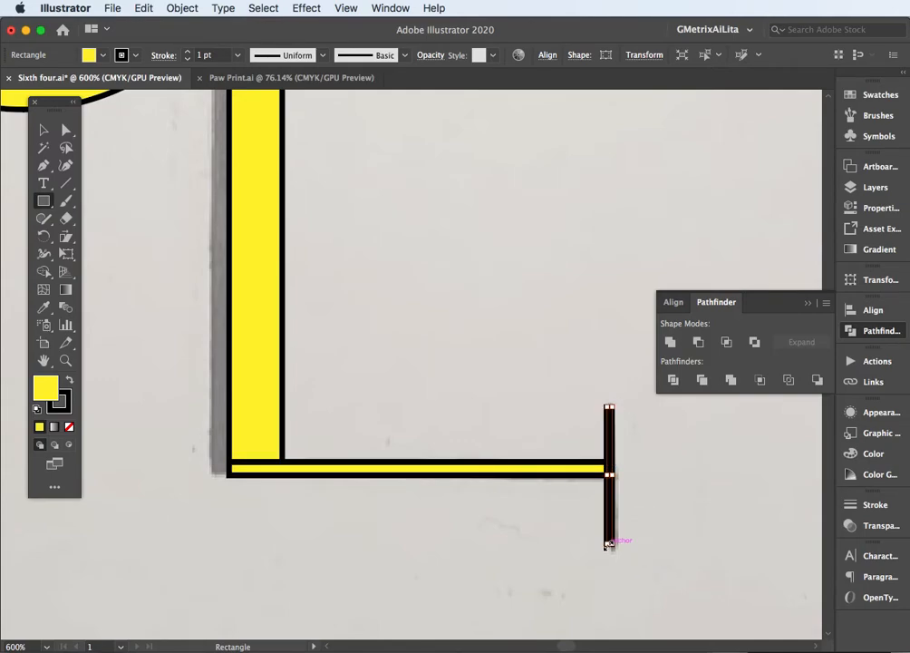
# Select the G curve and all the rectangles and merge them into one shape with Pathfinder Unite
pyautogui.click(42, 130)
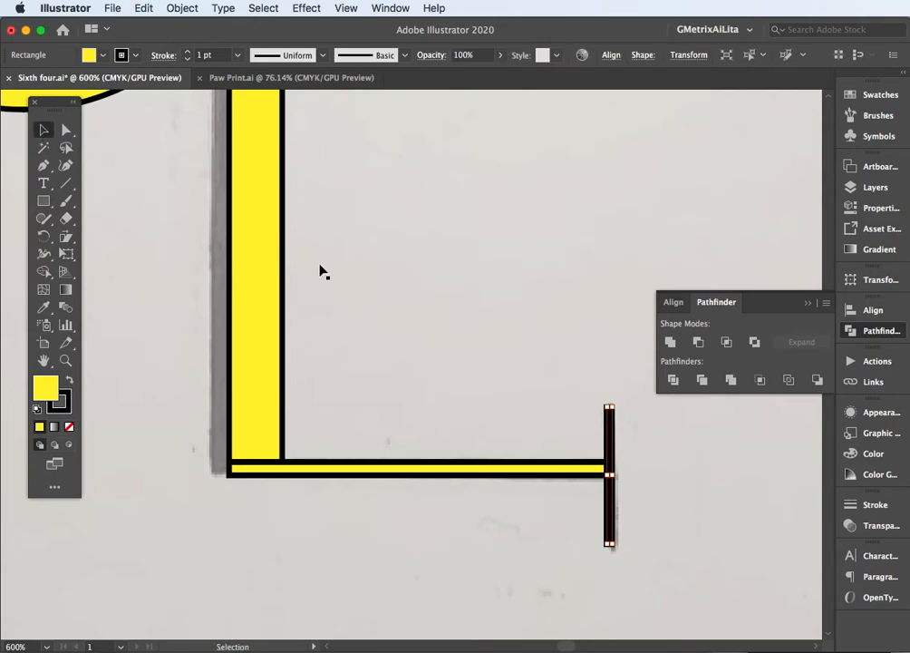
pyautogui.press('super+minus')
pyautogui.press('super+minus')
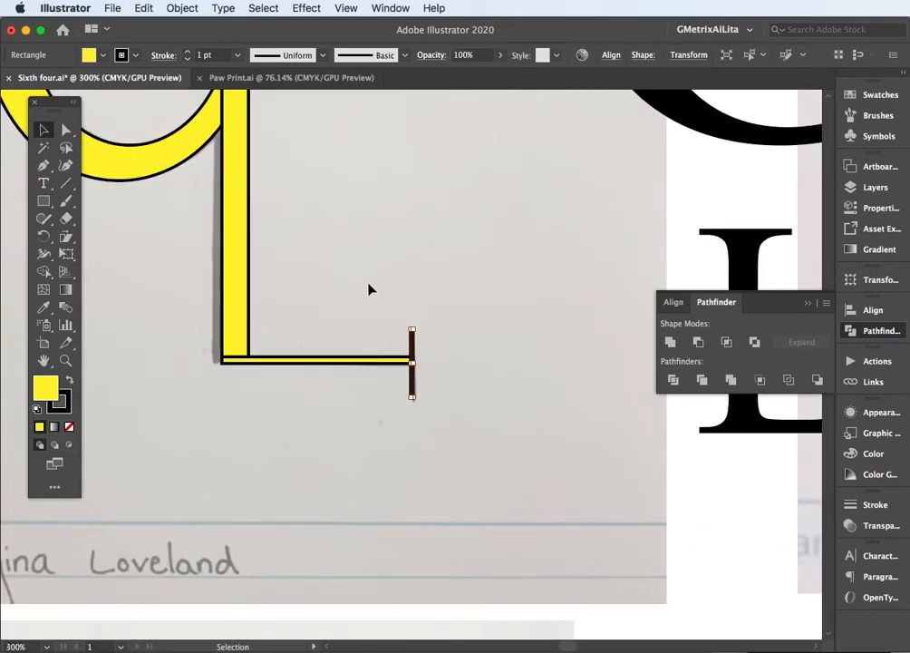
pyautogui.moveTo(296, 235); pyautogui.dragTo(466, 453)
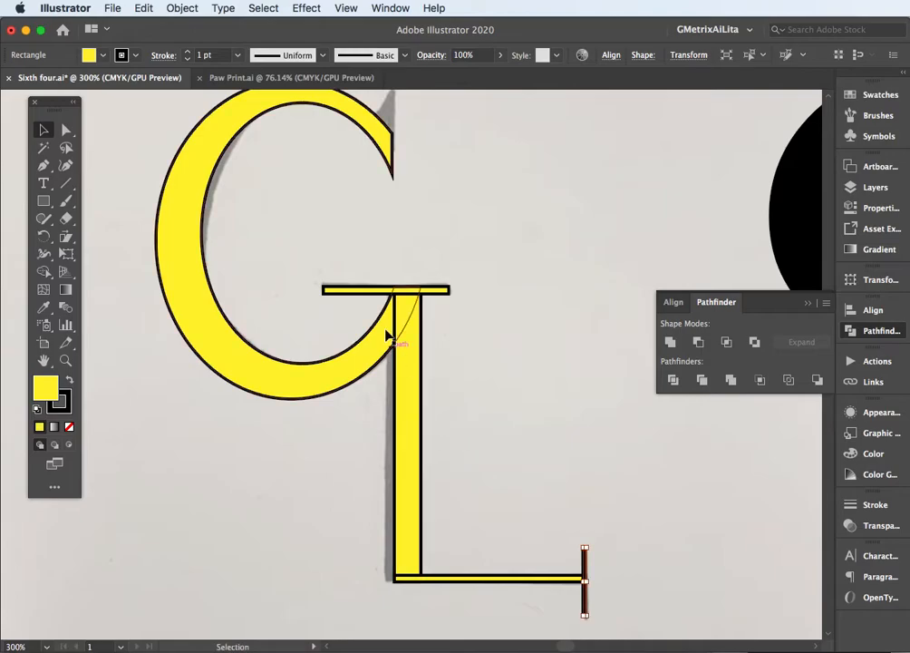
pyautogui.moveTo(340, 254); pyautogui.dragTo(485, 490)
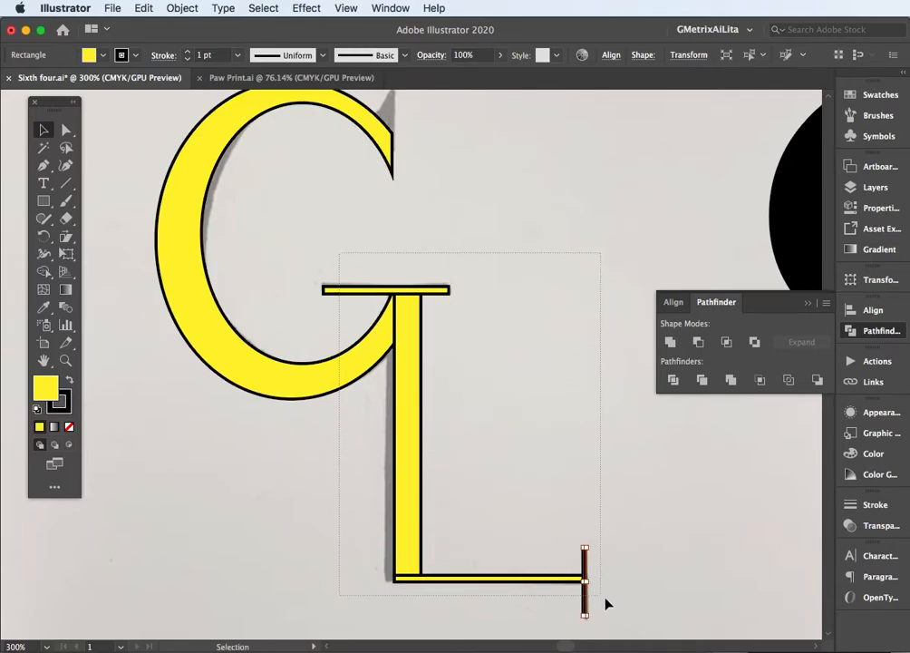
pyautogui.moveTo(604, 603); pyautogui.dragTo(606, 602)
pyautogui.click(672, 342)
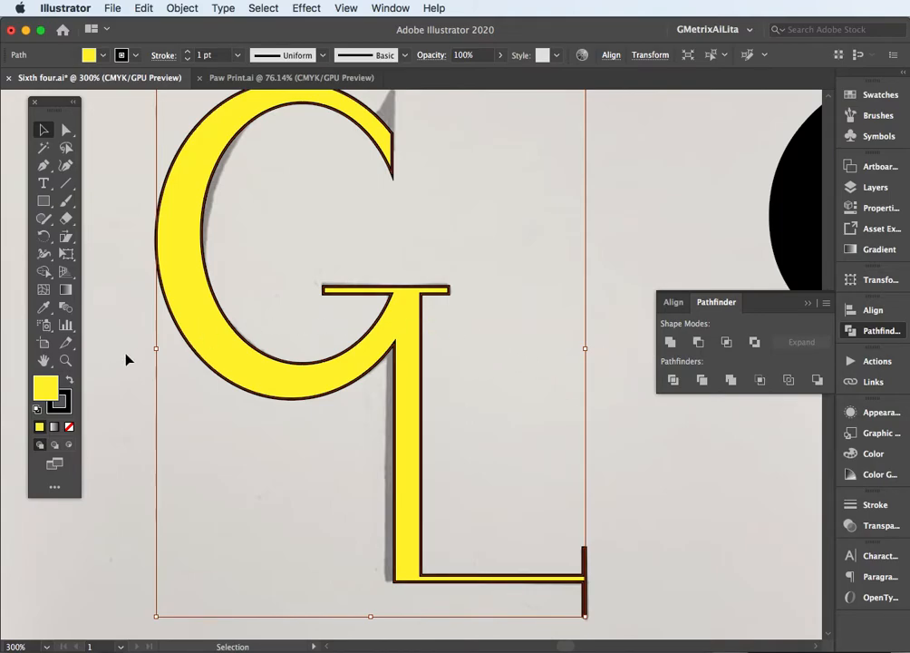
# Remove the stroke from the united yellow monogram and deselect it
pyautogui.click(60, 401)
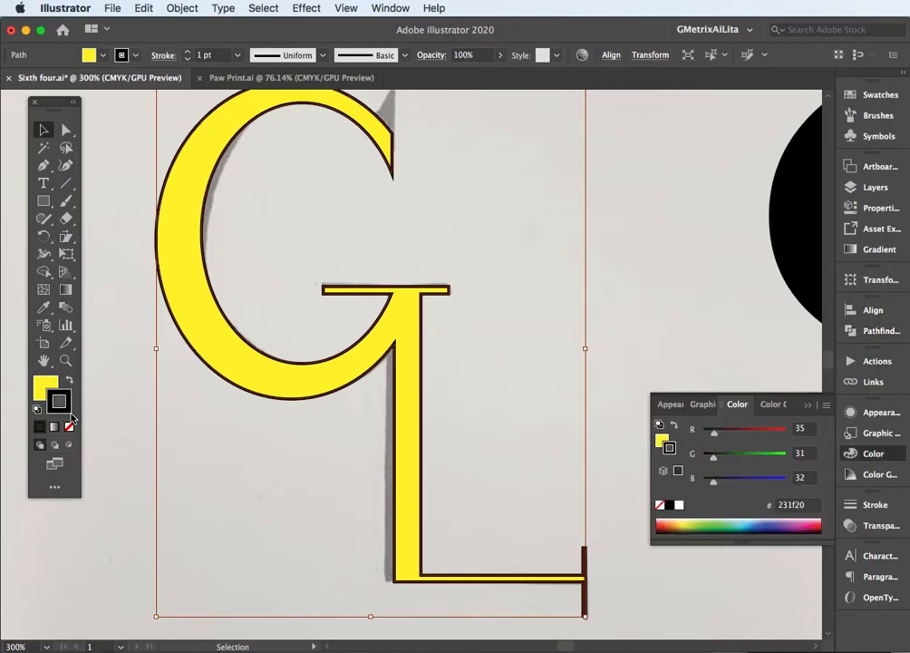
pyautogui.click(70, 426)
pyautogui.click(124, 299)
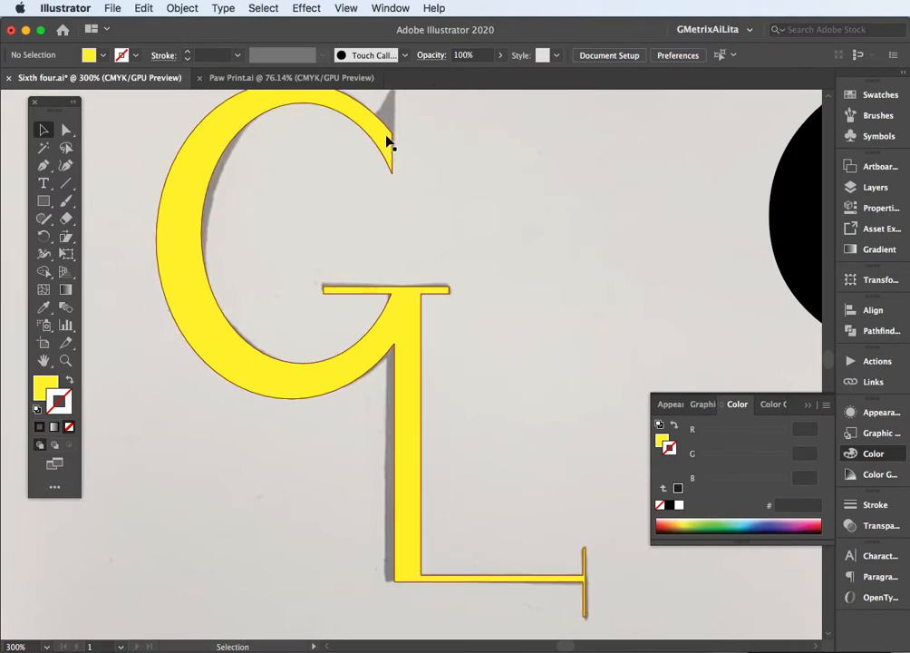
# Draw a closed triangle with the Pen tool over the sketched spur at the upper end of the G
pyautogui.scroll(4, 386, 141)
pyautogui.moveTo(385, 135); pyautogui.dragTo(408, 366)
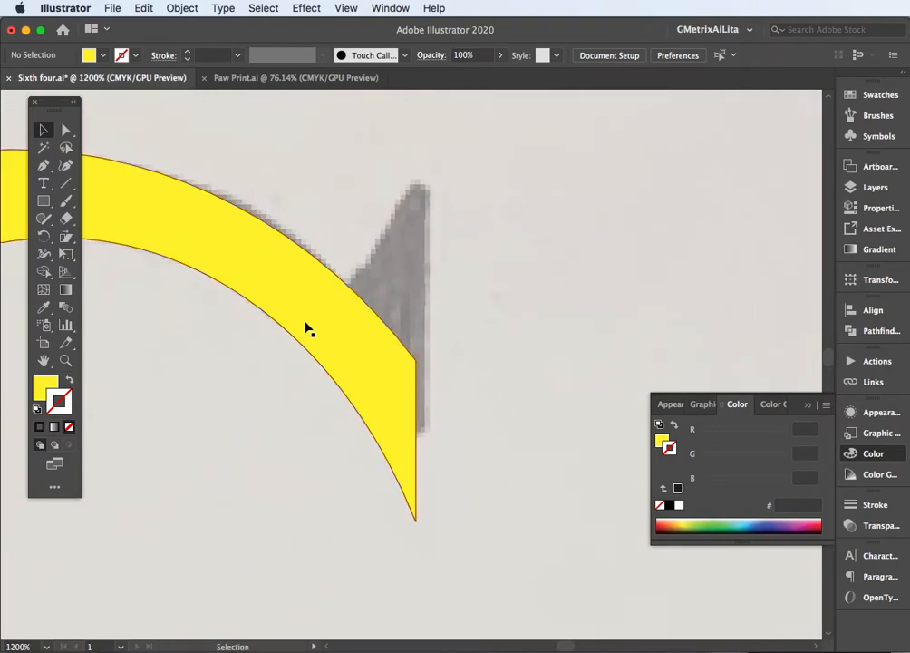
pyautogui.click(43, 165)
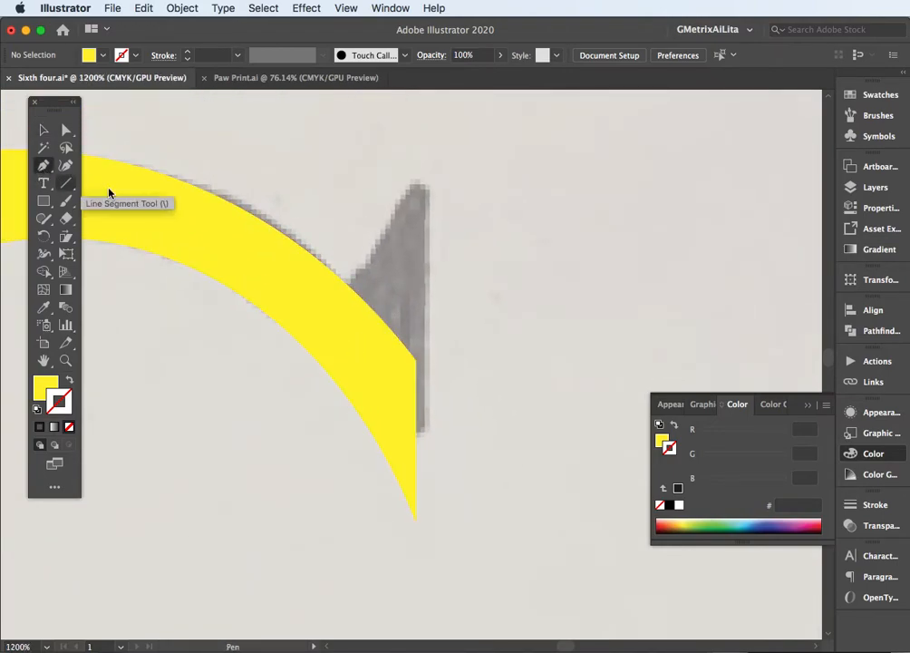
pyautogui.click(414, 362)
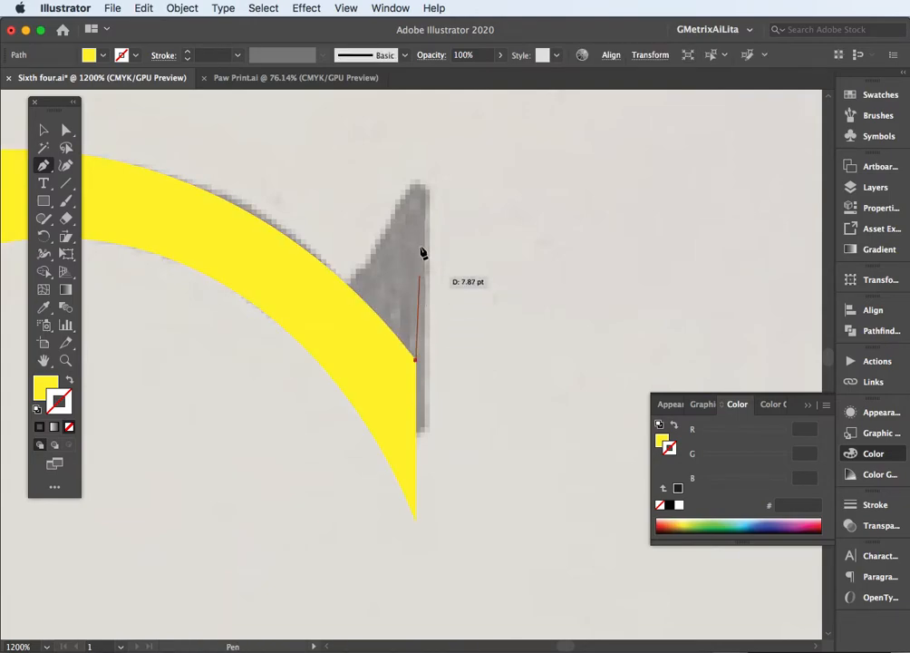
pyautogui.click(415, 189)
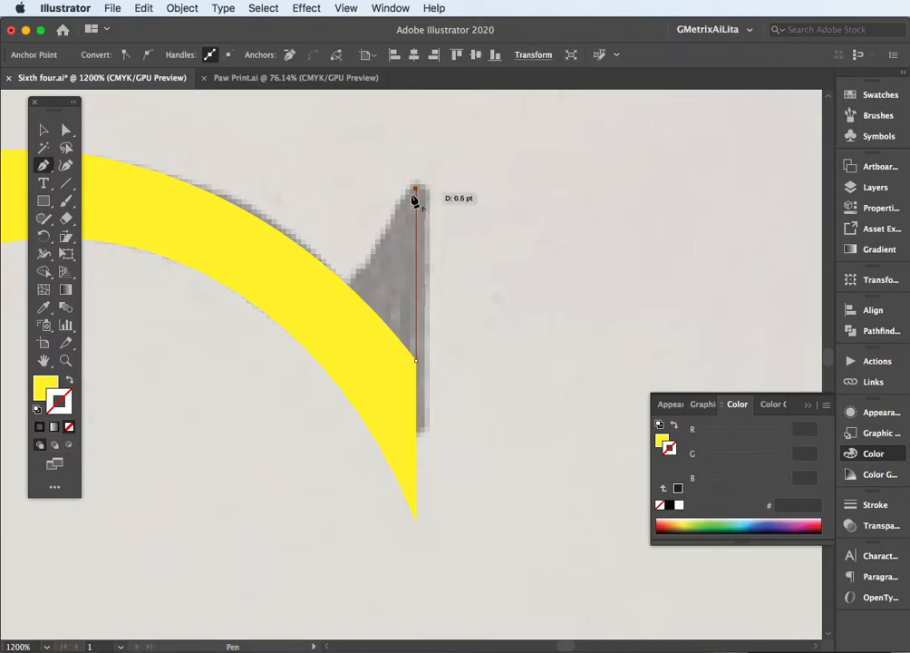
pyautogui.click(335, 303)
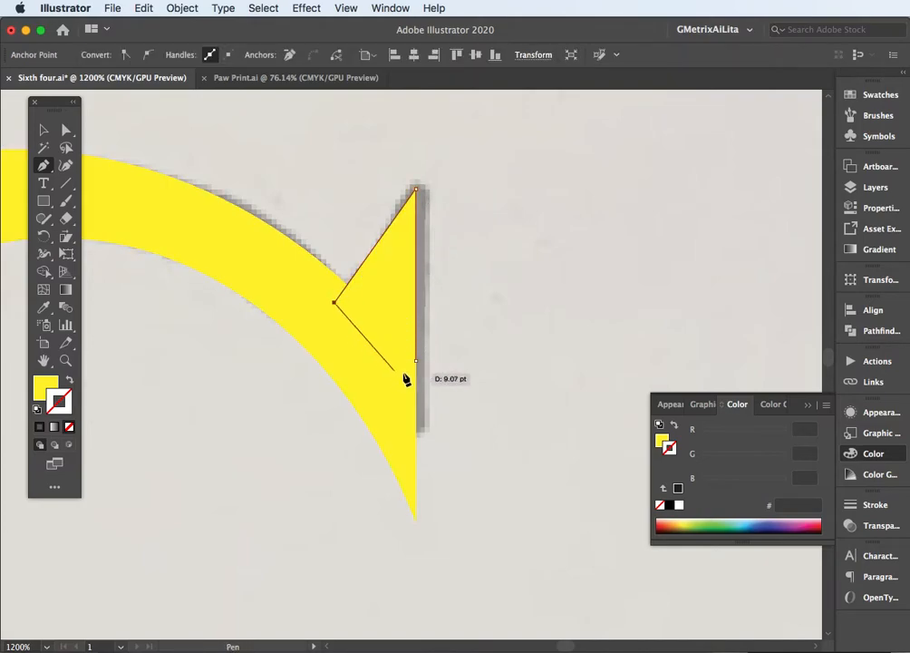
pyautogui.click(416, 361)
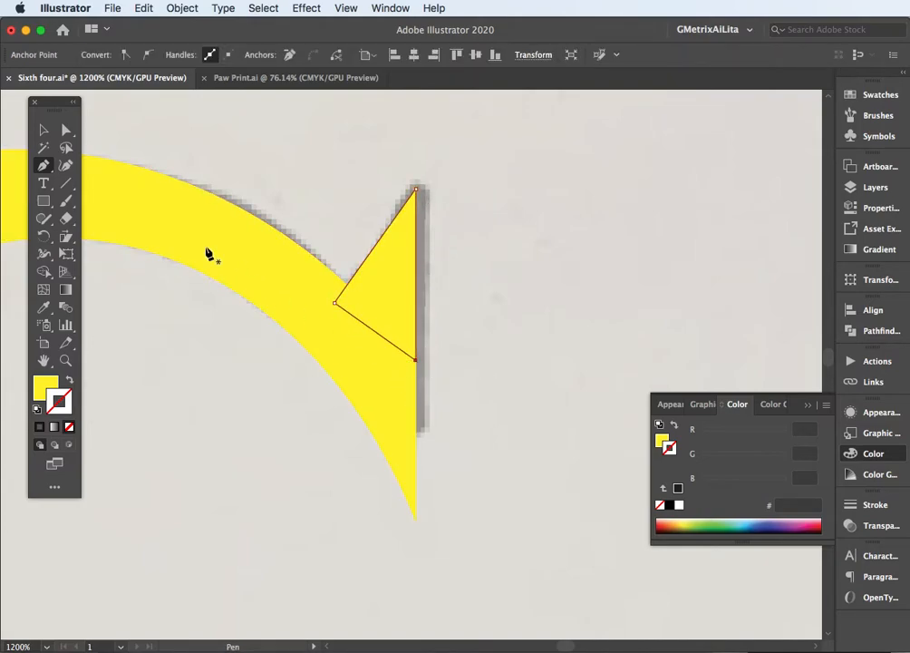
# Merge the triangular spur with the yellow monogram using Pathfinder Unite
pyautogui.click(42, 130)
pyautogui.moveTo(276, 179); pyautogui.dragTo(407, 321)
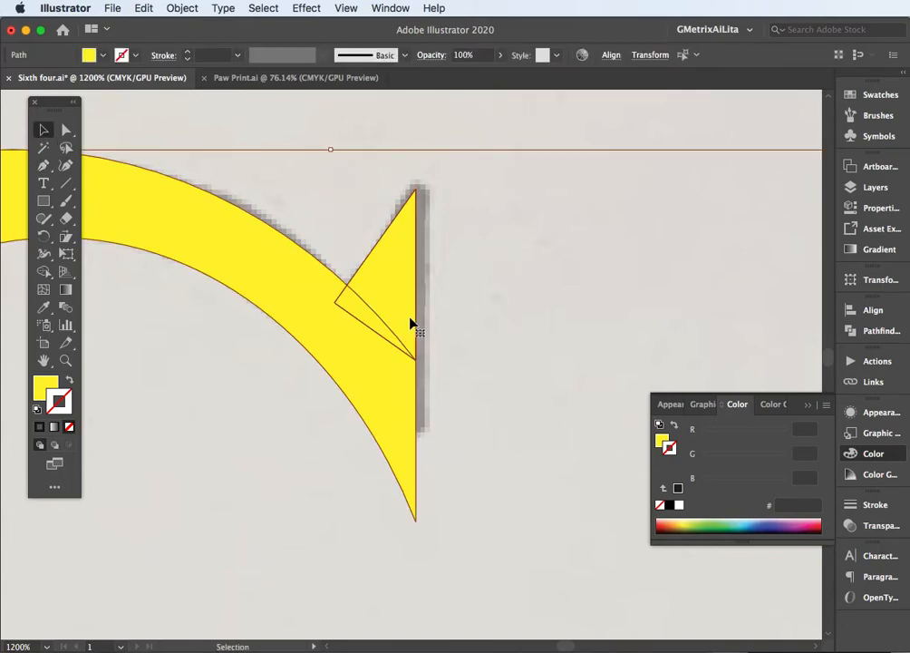
pyautogui.click(857, 331)
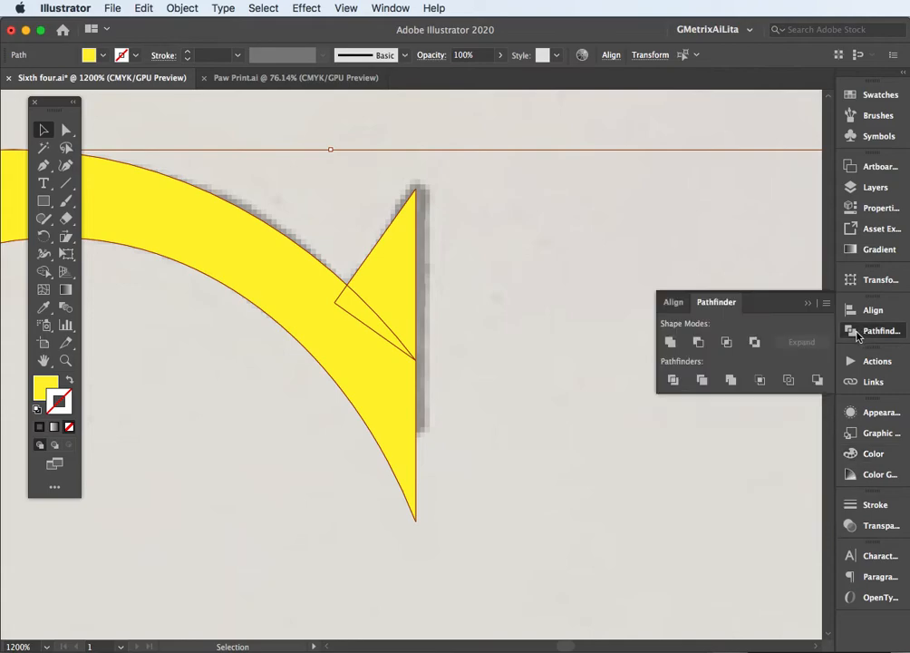
pyautogui.click(670, 342)
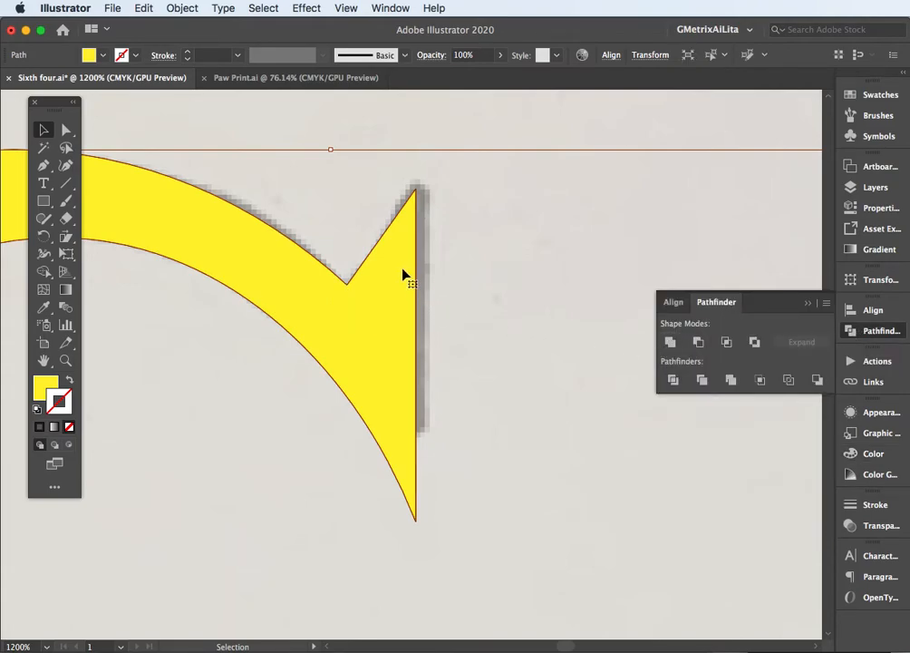
# Round the G spur's upper corner by about 0.52 pt and its lower tip by about 0.55 pt
pyautogui.click(68, 134)
pyautogui.click(414, 190)
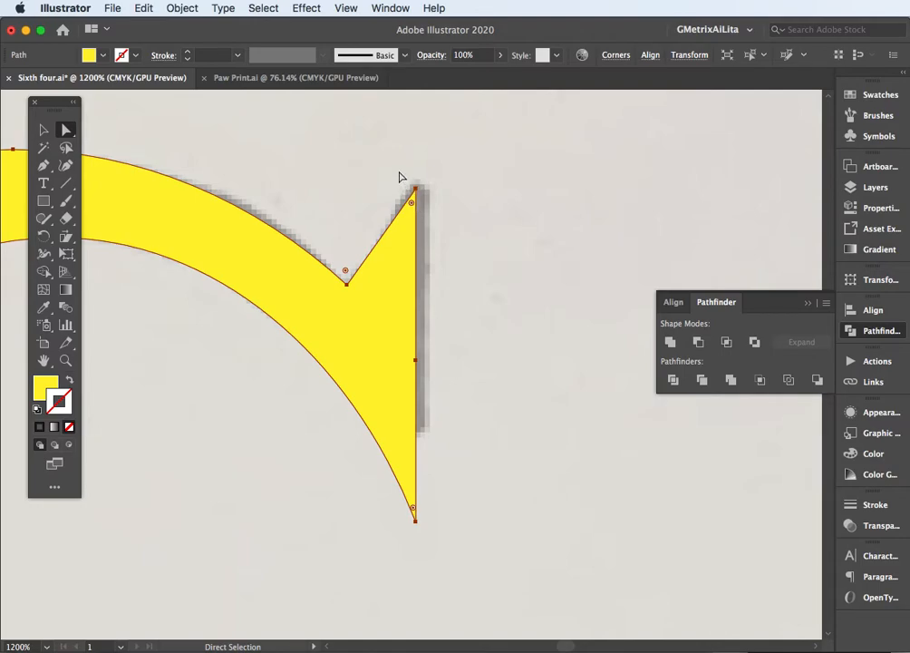
pyautogui.click(410, 205)
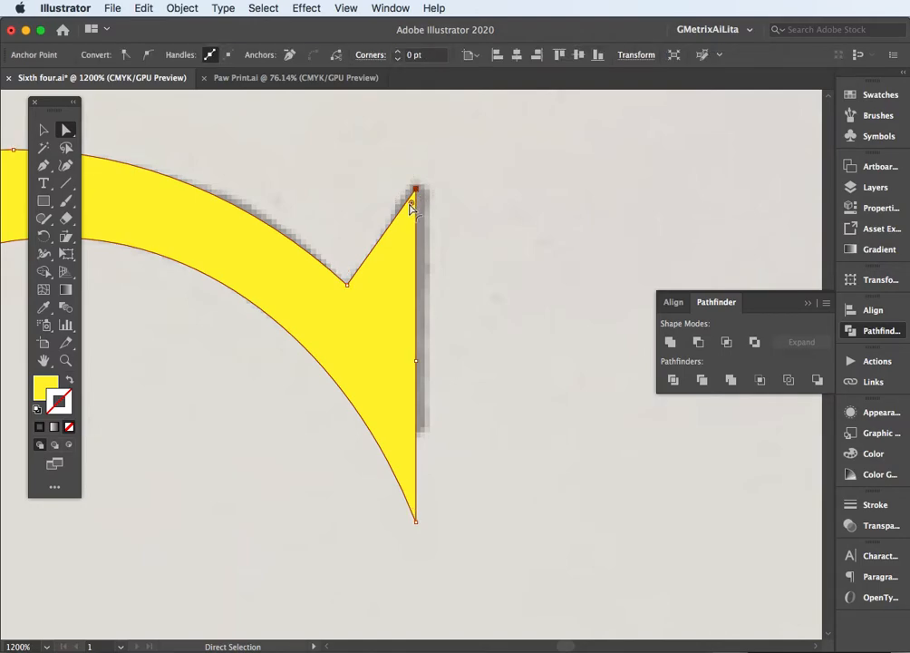
pyautogui.moveTo(413, 207); pyautogui.dragTo(416, 198)
pyautogui.moveTo(451, 508); pyautogui.dragTo(390, 549)
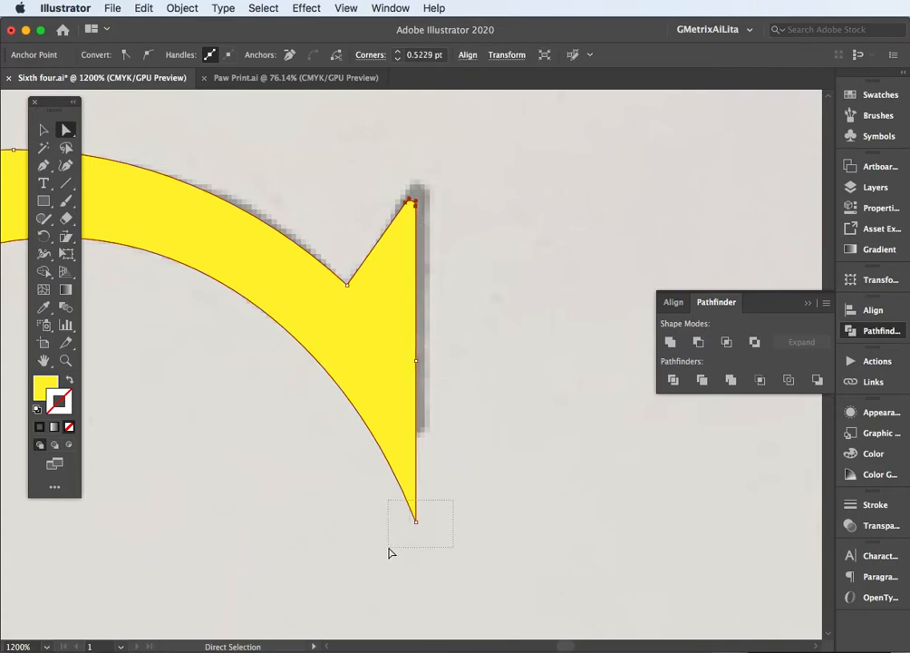
pyautogui.moveTo(412, 510); pyautogui.dragTo(411, 497)
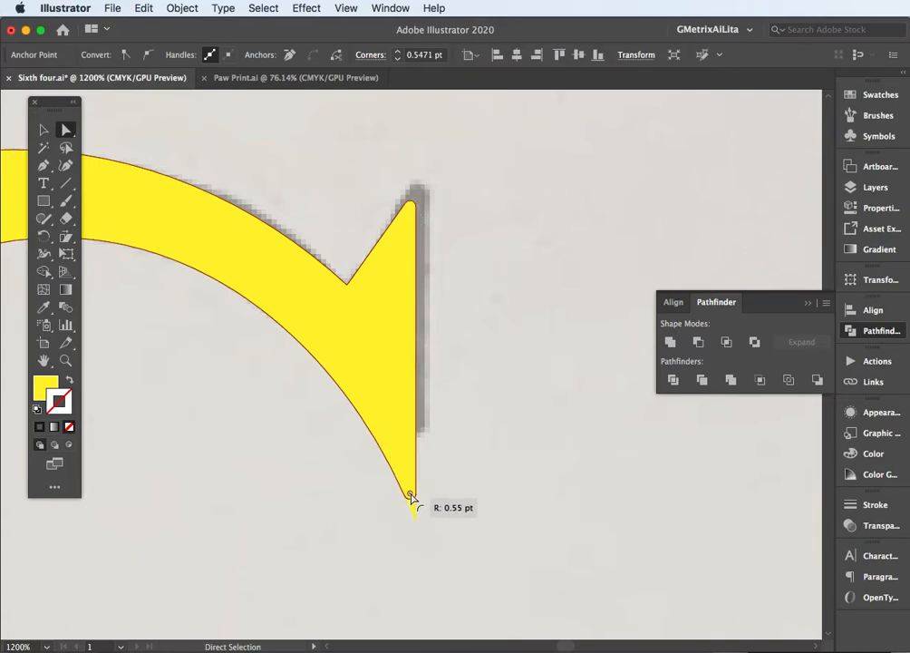
pyautogui.click(481, 457)
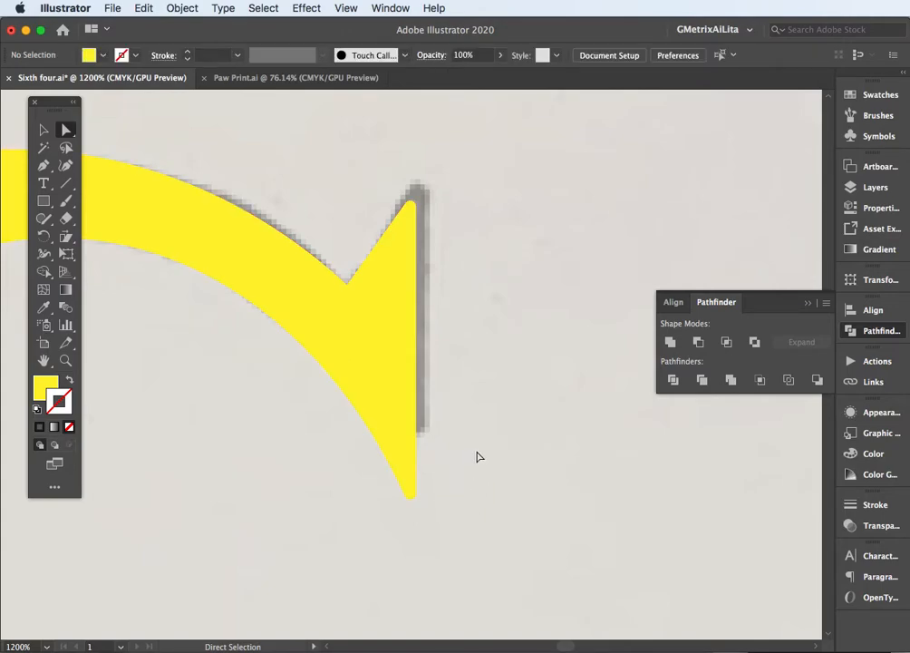
# Fill the whole monogram with the red swatch and deselect it
pyautogui.press('v')
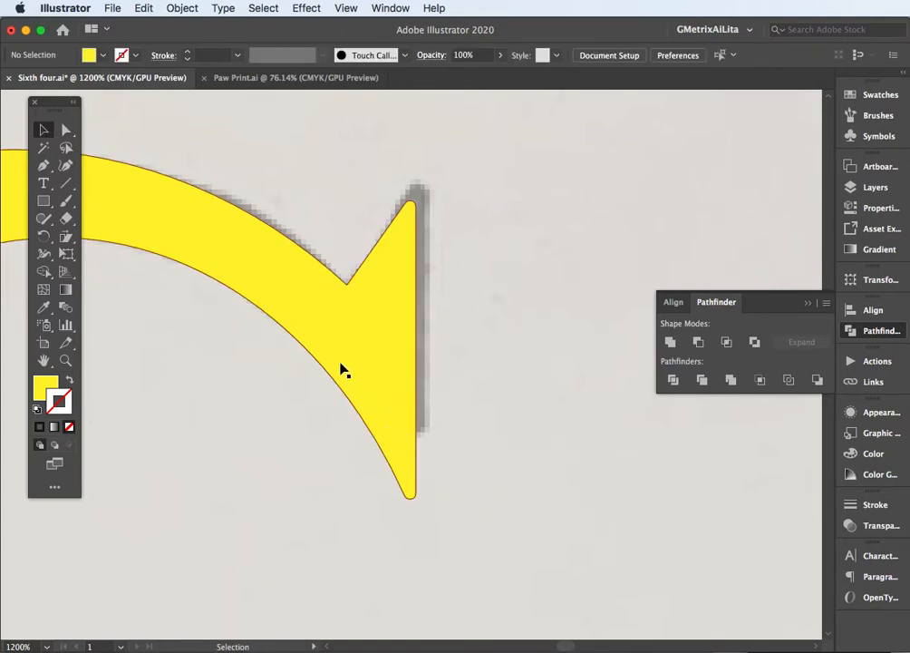
pyautogui.click(342, 369)
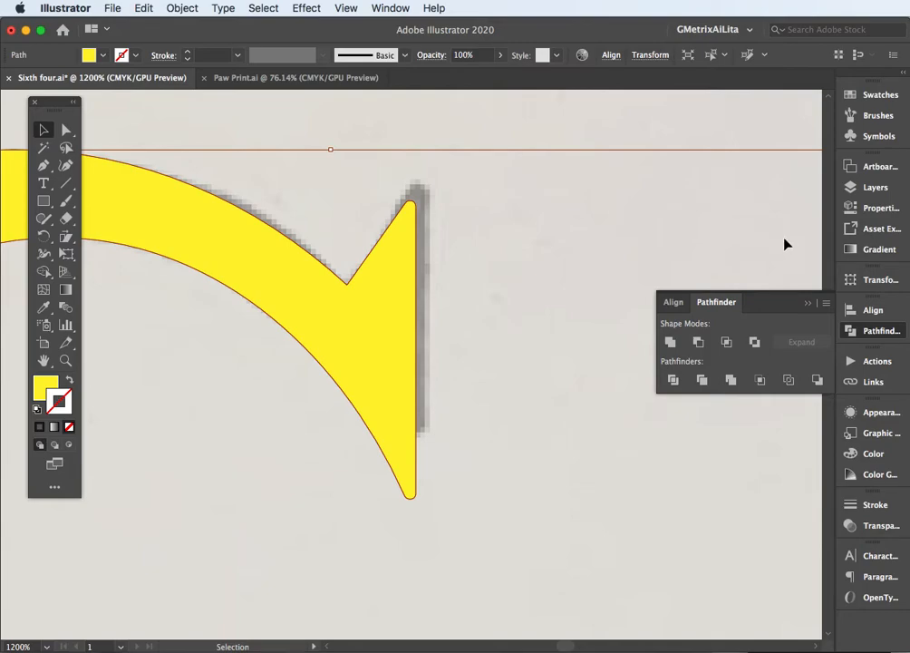
pyautogui.click(873, 102)
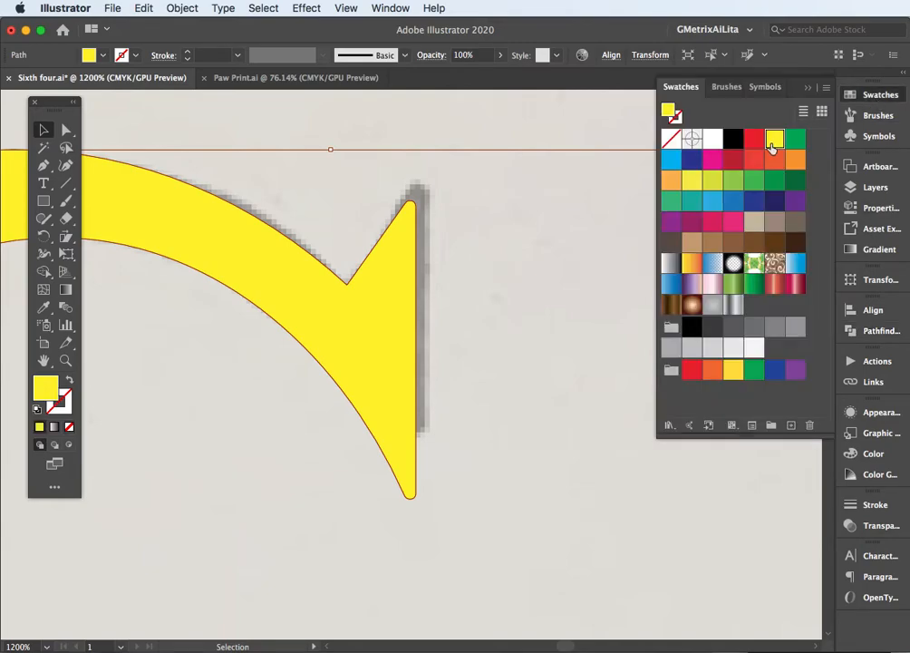
pyautogui.click(753, 138)
pyautogui.click(510, 273)
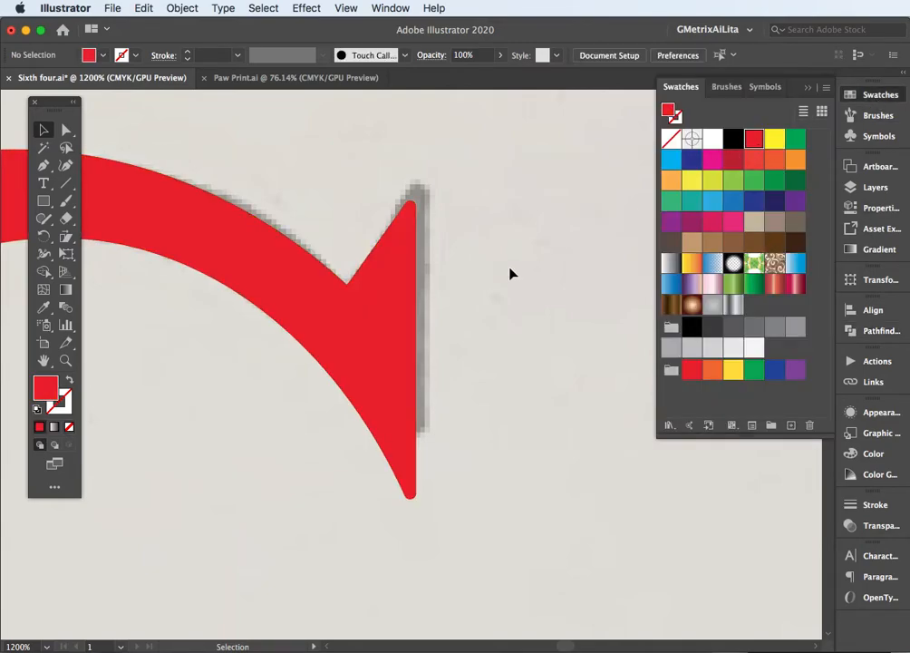
# Move the red monogram left and slightly down, uncovering the sketch
pyautogui.press('super+minus')
pyautogui.press('super+minus')
pyautogui.press('super+minus')
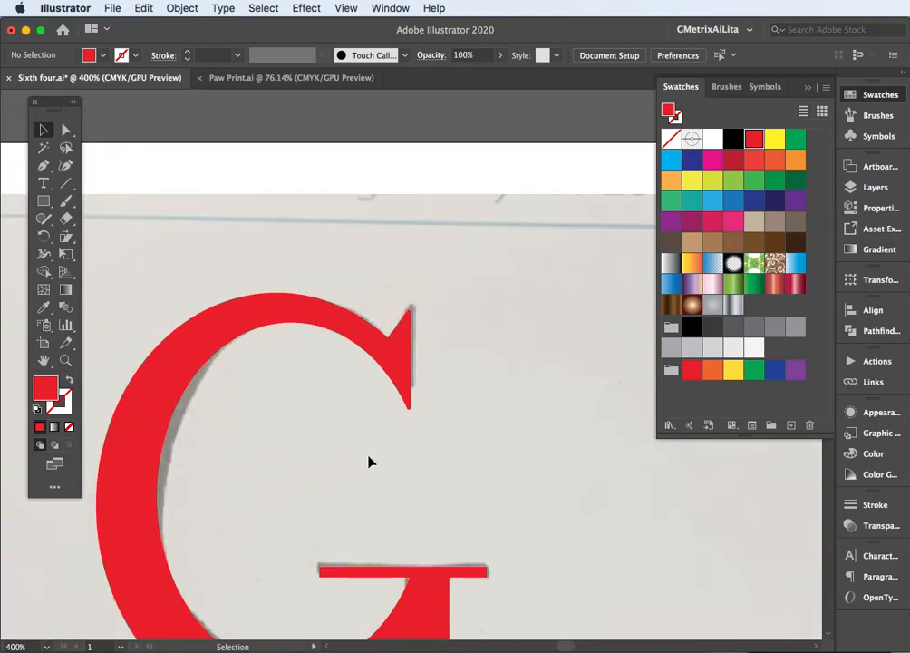
pyautogui.moveTo(345, 543); pyautogui.dragTo(385, 312)
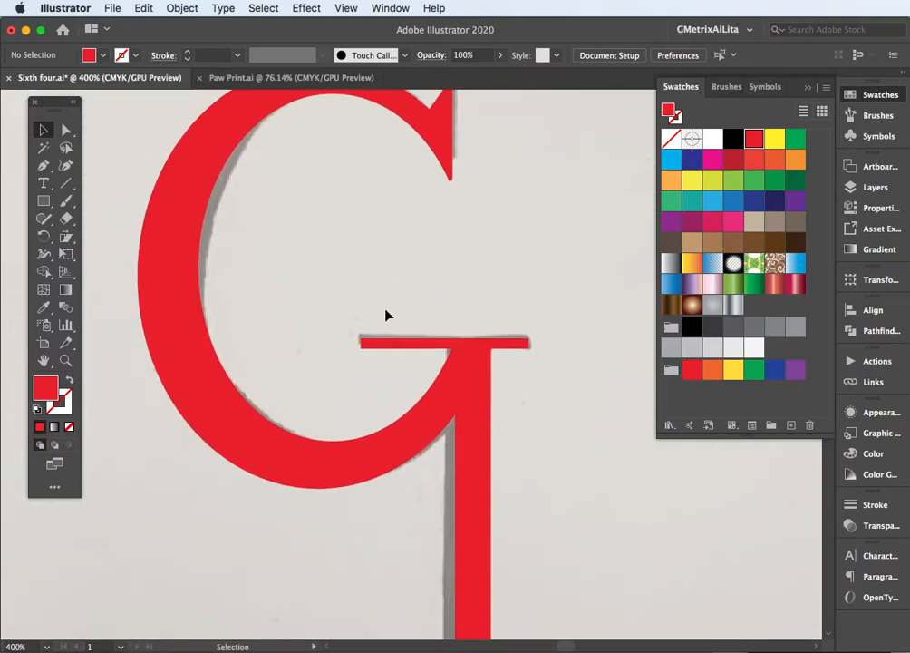
pyautogui.press('super+minus')
pyautogui.press('super+minus')
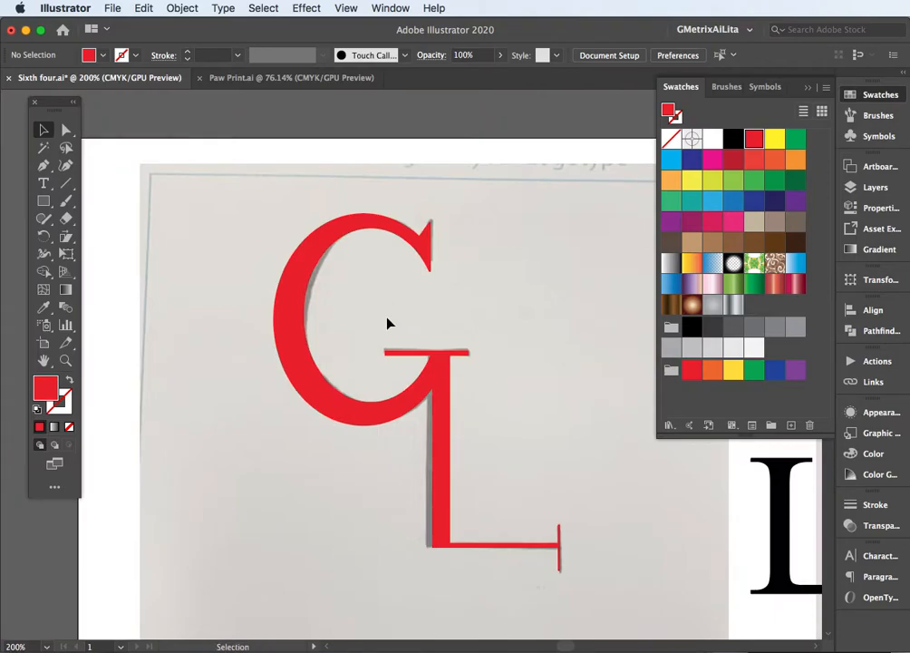
pyautogui.moveTo(431, 390); pyautogui.dragTo(265, 420)
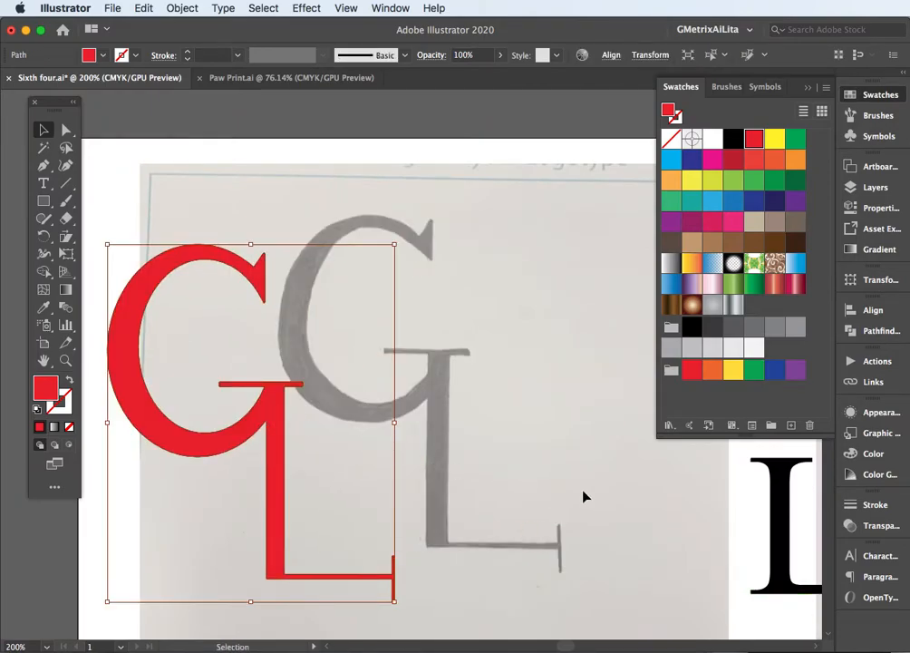
# Move the black G and L text letters onto the paper beside the sketched monogram and shift the red monogram further left
pyautogui.moveTo(606, 467); pyautogui.dragTo(328, 440)
pyautogui.moveTo(475, 366); pyautogui.dragTo(311, 330)
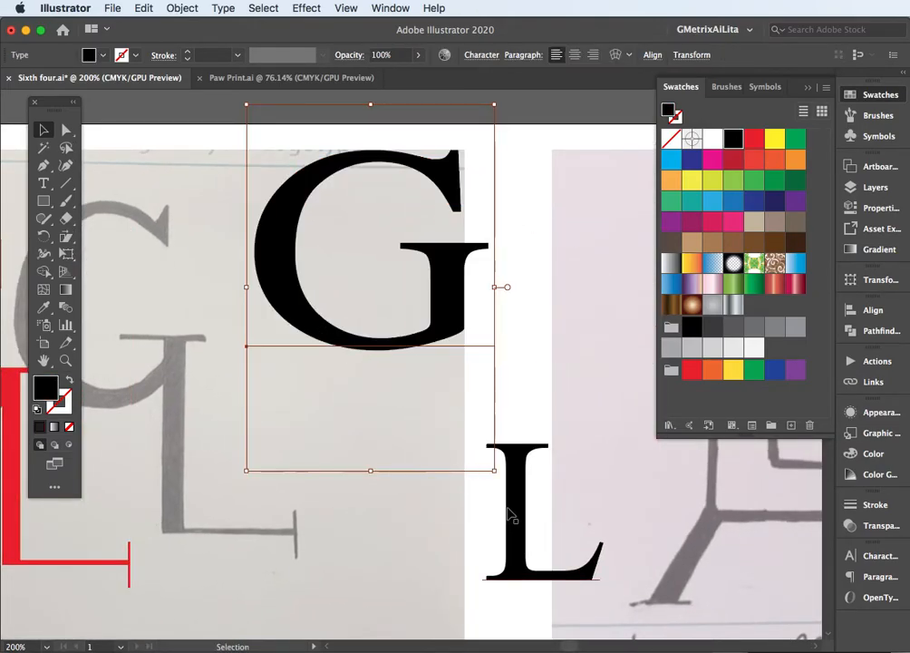
pyautogui.moveTo(520, 520); pyautogui.dragTo(542, 508)
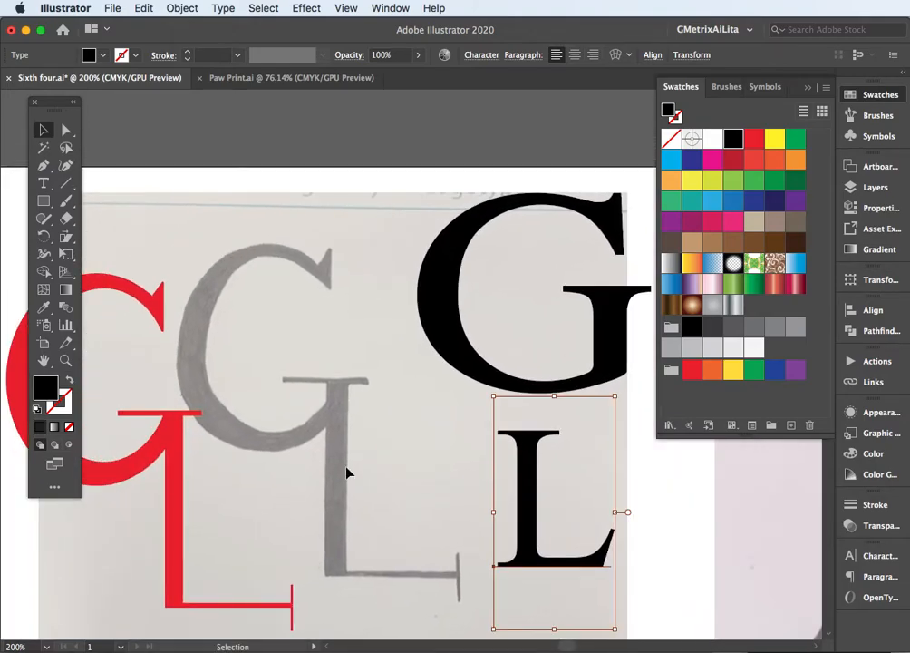
pyautogui.moveTo(290, 610); pyautogui.dragTo(170, 599)
# Overlay the G text letter on the sketched G as an unfilled black outline, scaled down to fit the sketch
pyautogui.moveTo(480, 386)
pyautogui.mouseDown()
pyautogui.moveTo(363, 396)
pyautogui.moveTo(252, 427)
pyautogui.mouseUp()
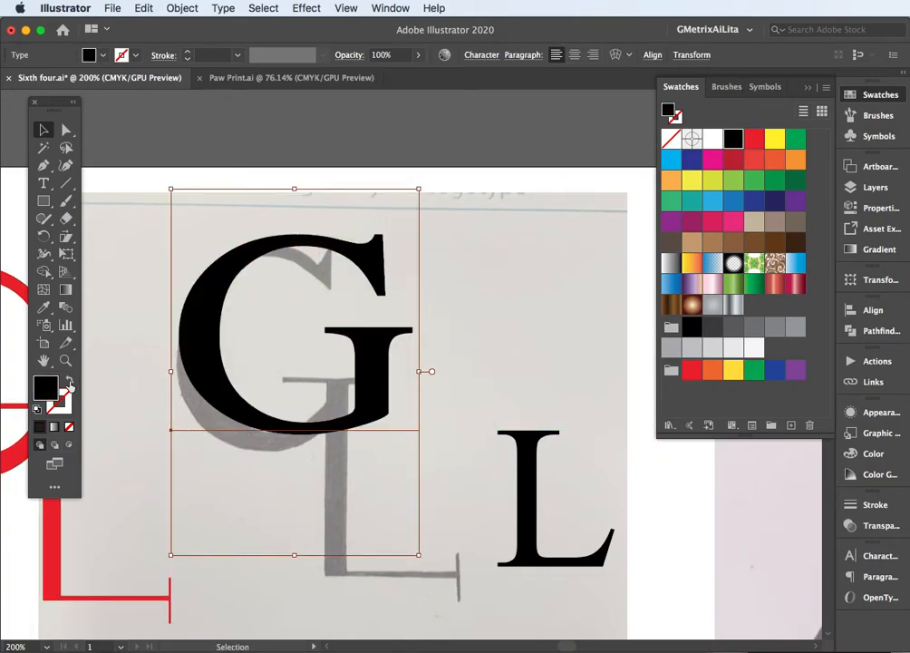
pyautogui.click(69, 383)
pyautogui.moveTo(418, 189)
pyautogui.mouseDown()
pyautogui.moveTo(365, 204)
pyautogui.moveTo(370, 195)
pyautogui.mouseUp()
pyautogui.moveTo(340, 275); pyautogui.dragTo(337, 286)
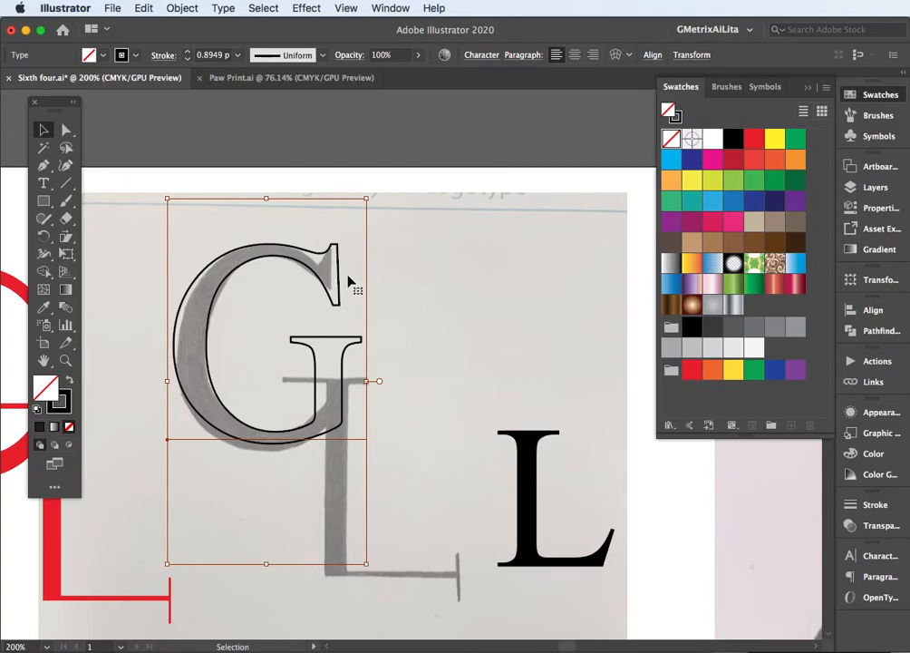
# Convert the G text letter over the sketch into editable vector outlines
pyautogui.click(425, 316)
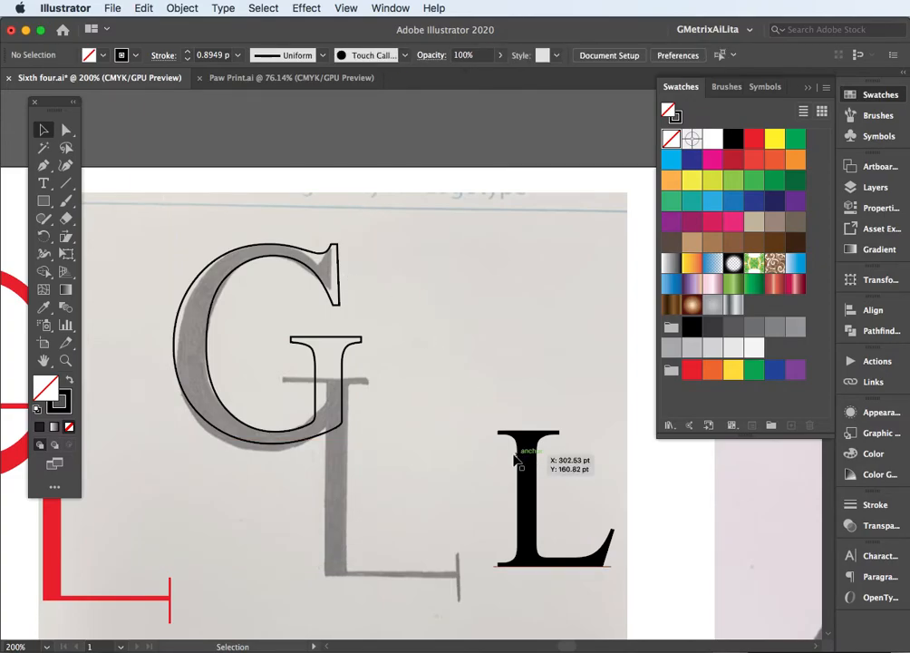
pyautogui.click(341, 371)
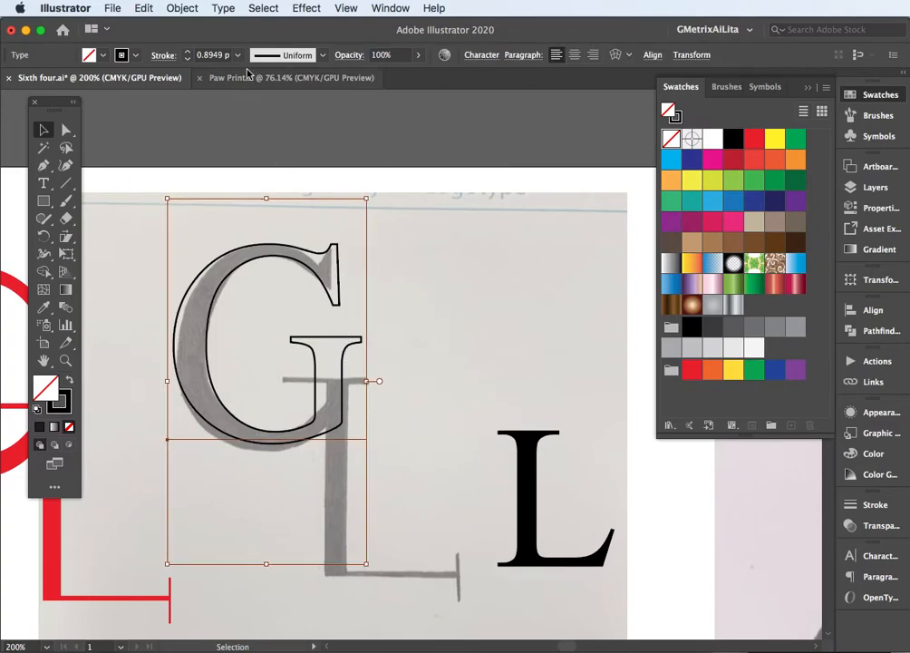
pyautogui.click(223, 8)
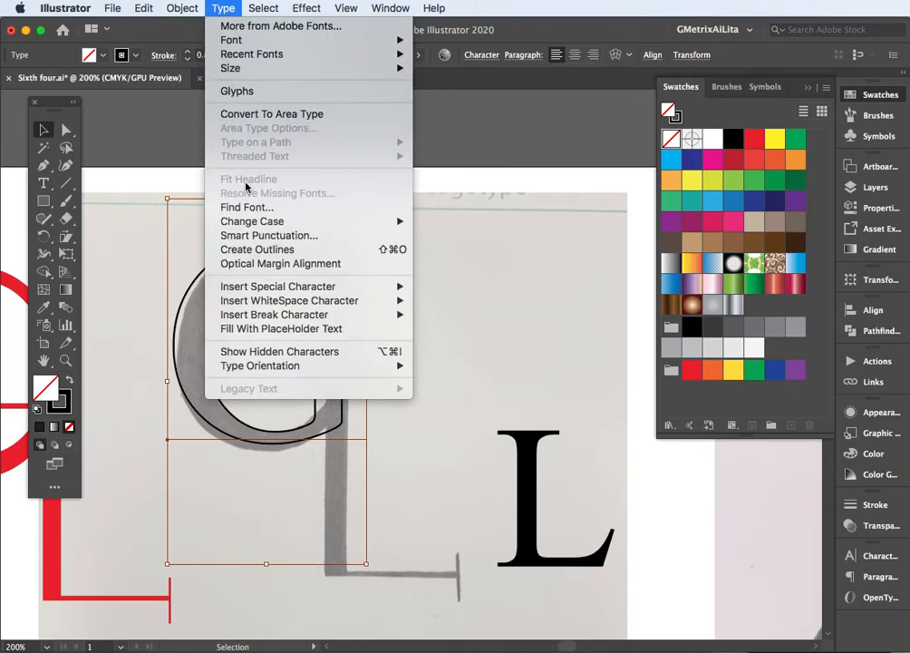
pyautogui.click(266, 250)
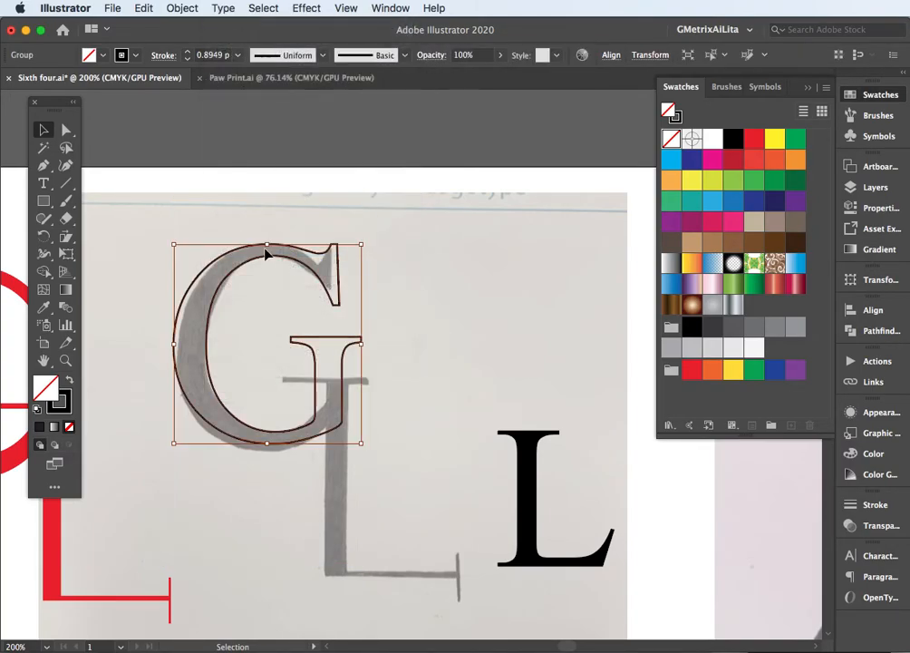
# Lower the anchor points of the outlined G's crossbar serif onto the sketched crossbar and deselect the letter
pyautogui.scroll(2, 268, 284)
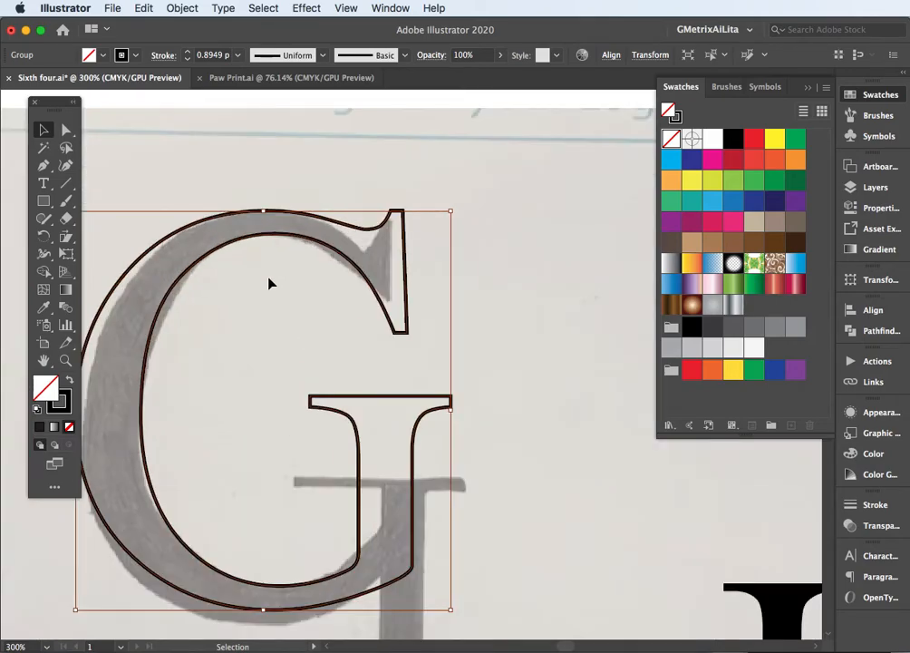
pyautogui.moveTo(270, 305); pyautogui.dragTo(343, 204)
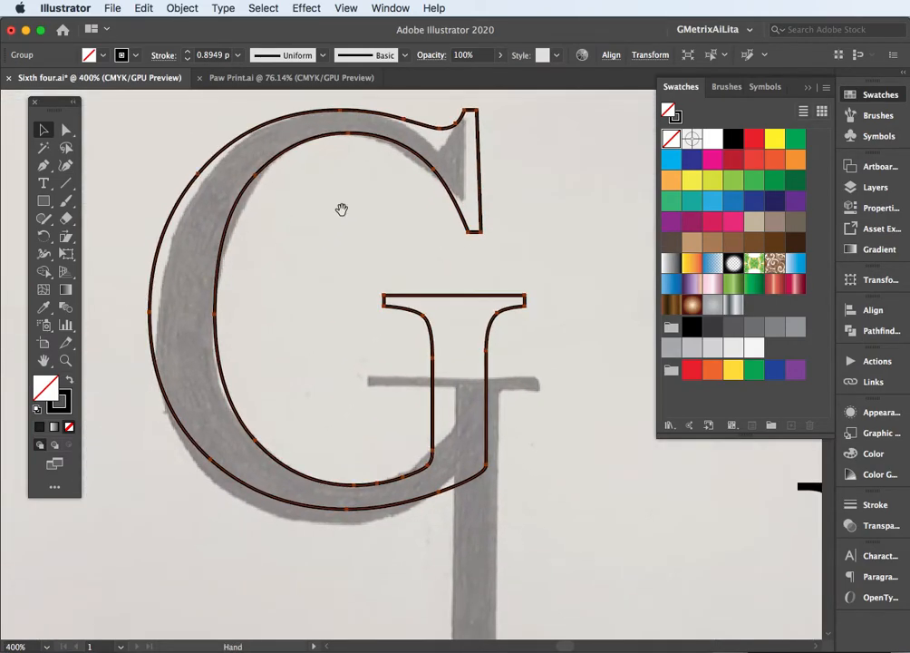
pyautogui.click(65, 130)
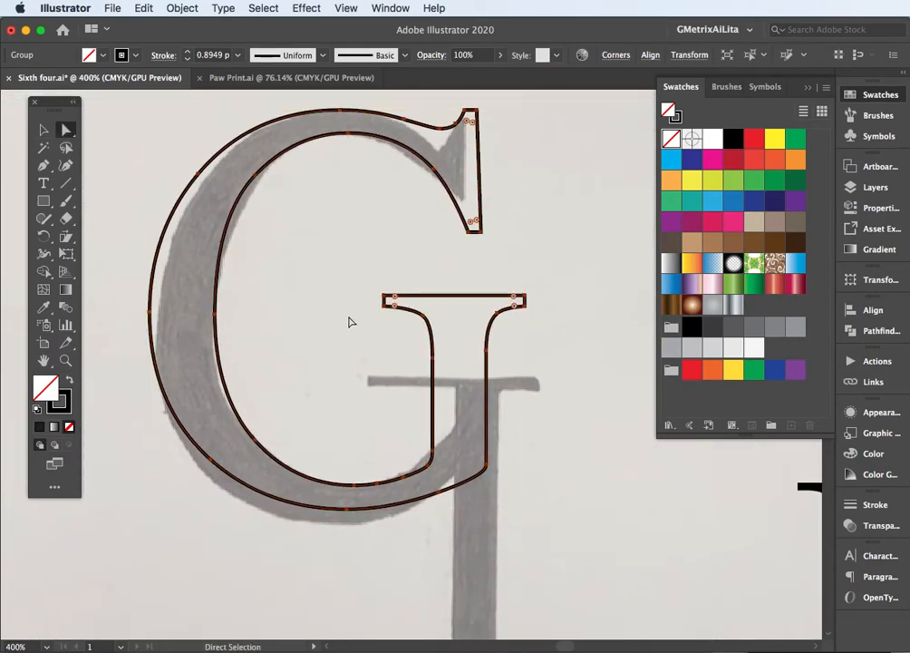
pyautogui.moveTo(367, 280); pyautogui.dragTo(395, 304)
pyautogui.moveTo(454, 352); pyautogui.dragTo(548, 375)
pyautogui.press('Down')
pyautogui.press('Down')
pyautogui.press('Down')
pyautogui.press('Down')
pyautogui.press('Down')
pyautogui.press('Down')
pyautogui.press('Down')
pyautogui.press('Down')
pyautogui.press('Down')
pyautogui.press('Down')
pyautogui.press('Down')
pyautogui.press('Down')
pyautogui.press('Down')
pyautogui.press('Down')
pyautogui.press('Down')
pyautogui.press('Down')
pyautogui.press('Down')
pyautogui.press('Down')
pyautogui.press('Down')
pyautogui.press('Down')
pyautogui.press('Down')
pyautogui.press('Down')
pyautogui.press('Down')
pyautogui.press('Down')
pyautogui.press('Down')
pyautogui.press('Down')
pyautogui.press('Down')
pyautogui.press('Down')
pyautogui.press('Down')
pyautogui.press('Down')
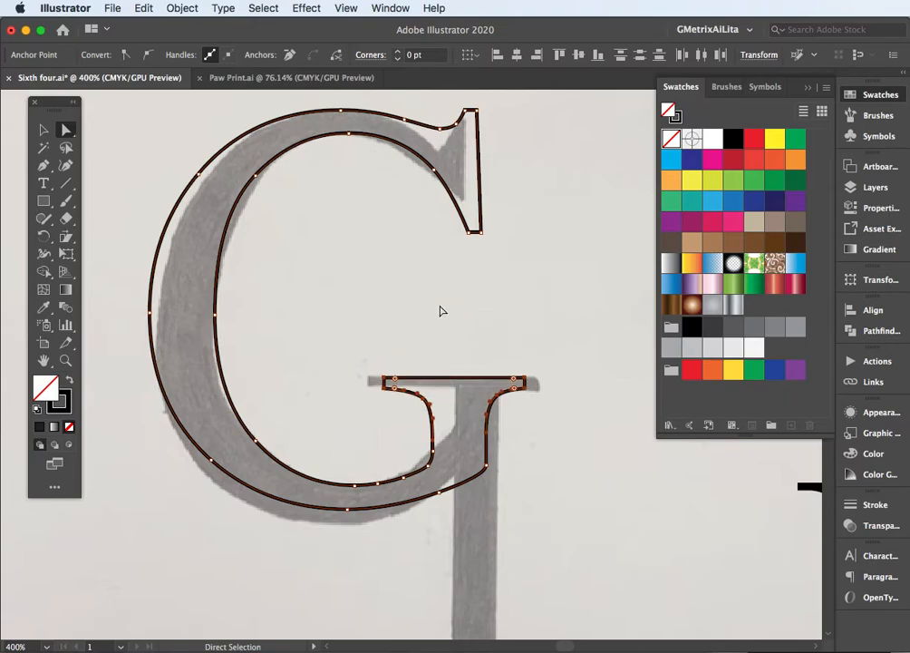
pyautogui.click(351, 257)
# Convert the black L text letter to outlines and place its top serif over the G's crossbar
pyautogui.click(43, 130)
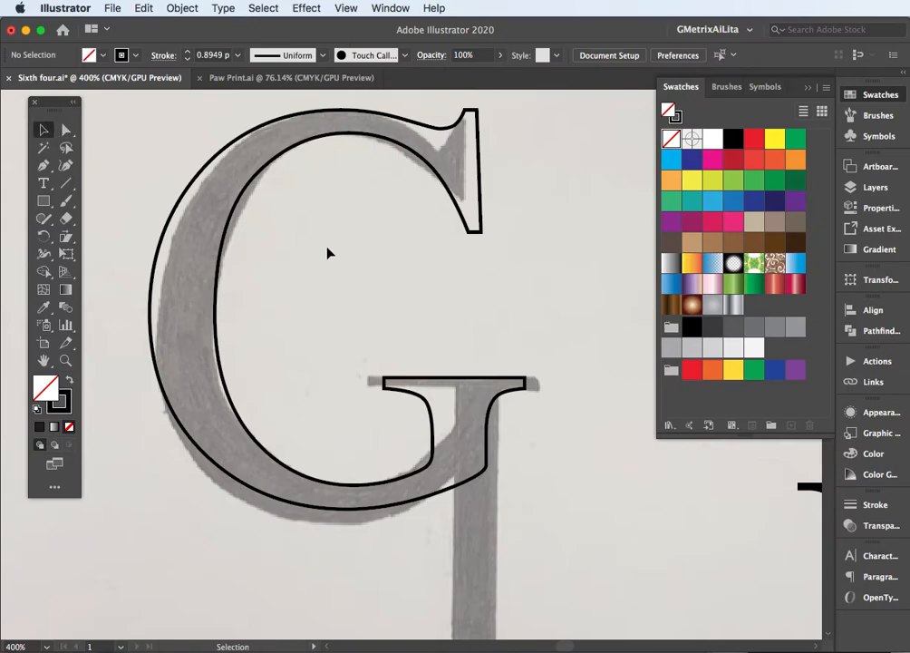
pyautogui.moveTo(567, 471); pyautogui.dragTo(427, 280)
pyautogui.moveTo(686, 484)
pyautogui.mouseDown()
pyautogui.moveTo(387, 472)
pyautogui.moveTo(408, 467)
pyautogui.mouseUp()
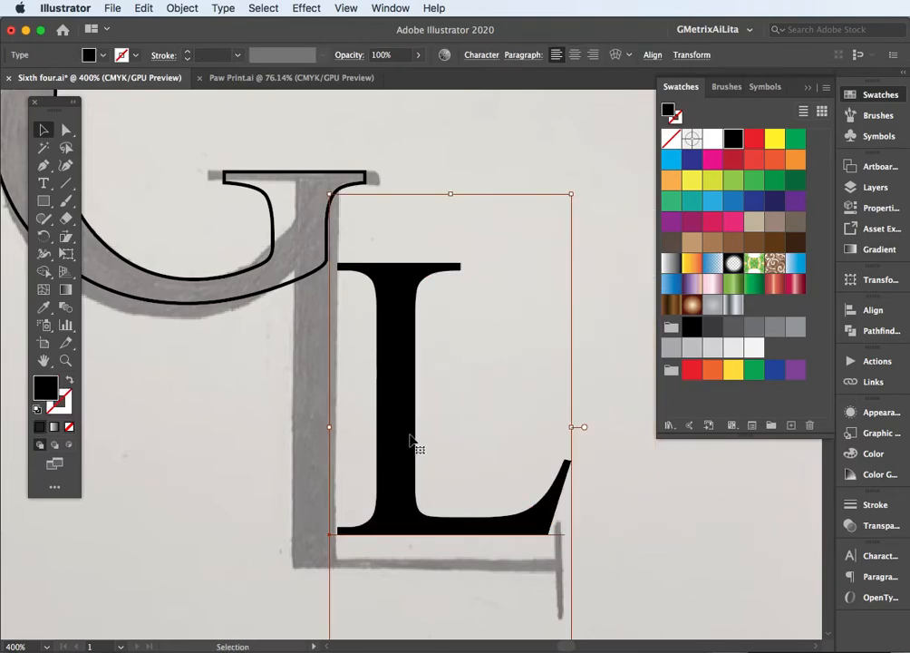
pyautogui.click(233, 7)
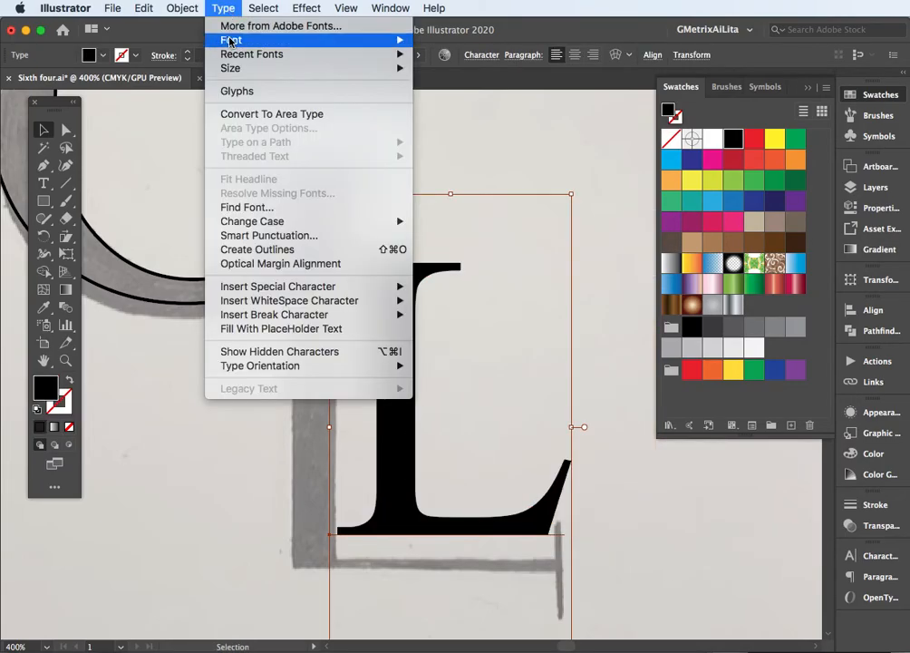
pyautogui.click(186, 200)
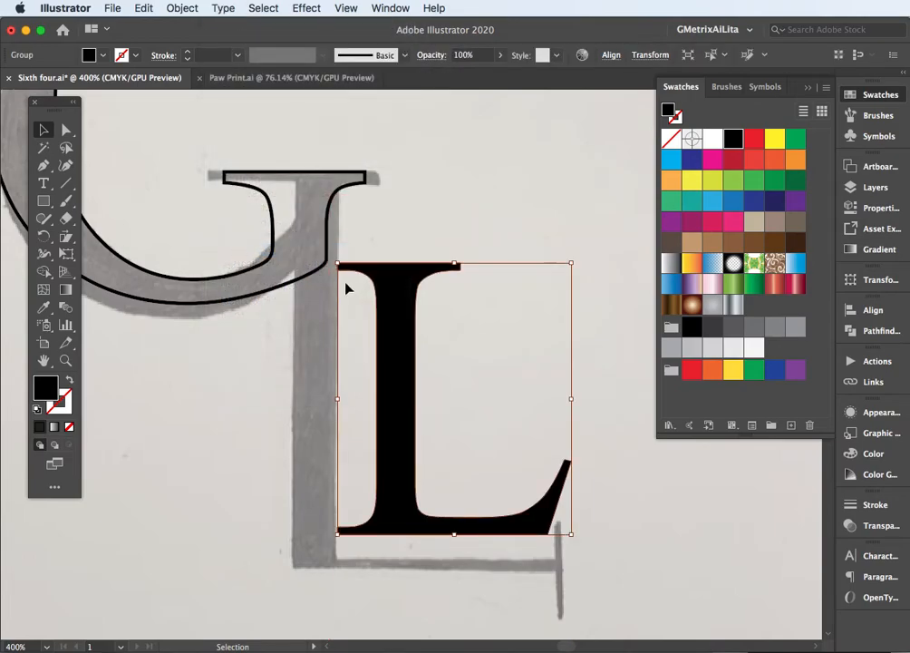
pyautogui.moveTo(399, 278); pyautogui.dragTo(301, 188)
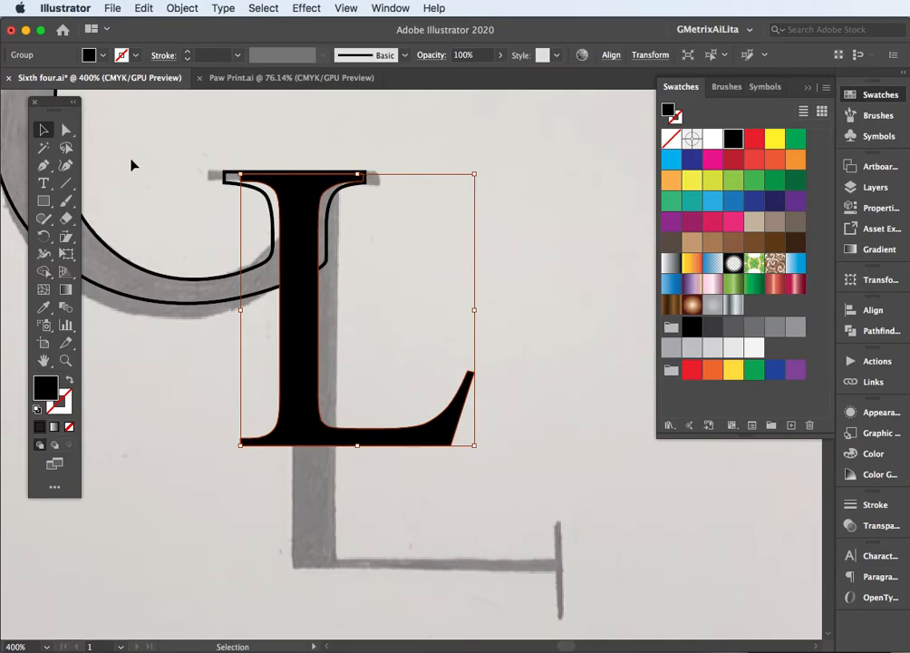
# Lengthen the L's stem by moving its lower anchor points down to the sketched baseline
pyautogui.click(69, 132)
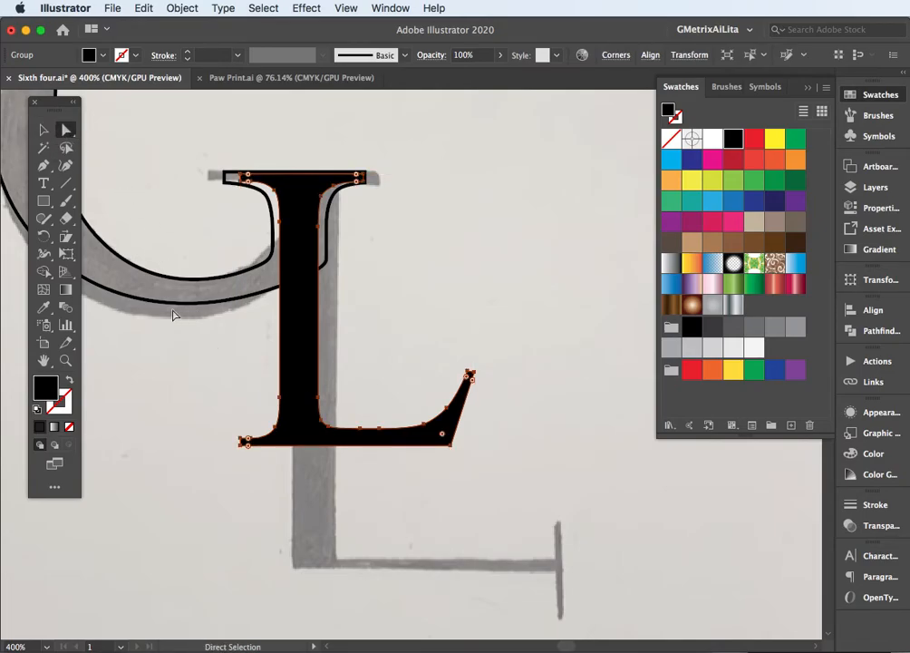
pyautogui.moveTo(202, 353); pyautogui.dragTo(513, 498)
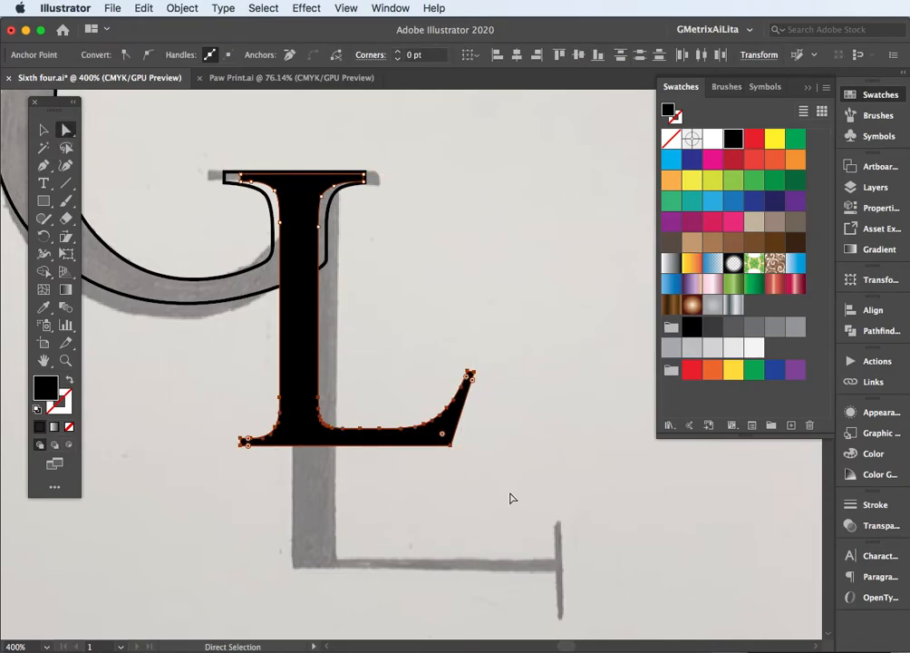
pyautogui.press('Down')
pyautogui.press('Down')
pyautogui.press('Down')
pyautogui.press('Down')
pyautogui.press('Down')
pyautogui.press('Down')
pyautogui.press('Down')
pyautogui.press('Down')
pyautogui.press('Down')
pyautogui.press('Down')
pyautogui.press('Down')
pyautogui.press('Down')
pyautogui.press('Down')
pyautogui.press('Down')
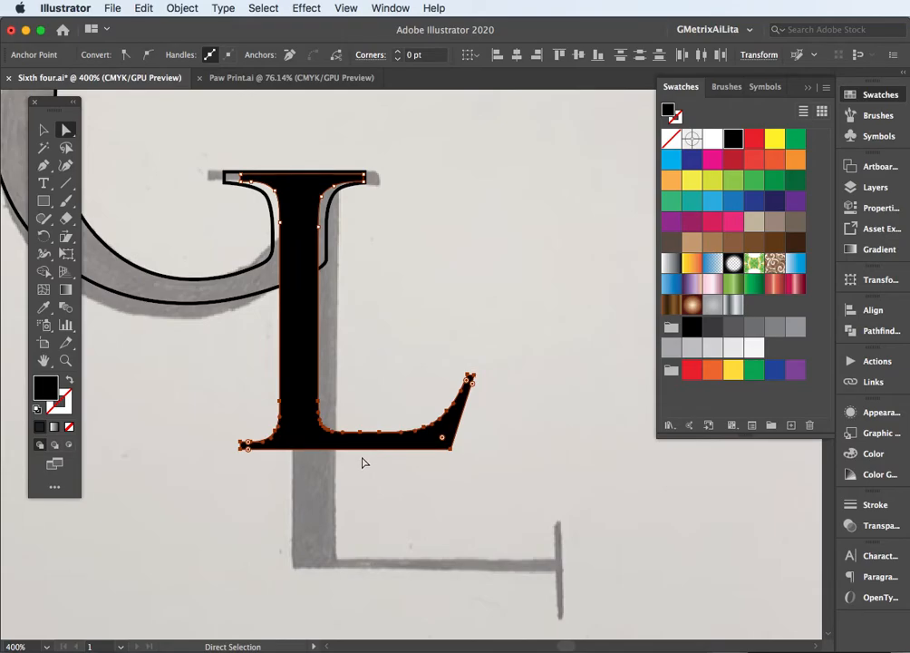
pyautogui.press('Down')
pyautogui.press('Down')
pyautogui.press('Down')
pyautogui.press('Down')
pyautogui.press('Down')
pyautogui.press('Down')
pyautogui.press('Down')
pyautogui.press('Down')
pyautogui.press('Down')
pyautogui.press('Down')
pyautogui.press('Down')
pyautogui.press('Down')
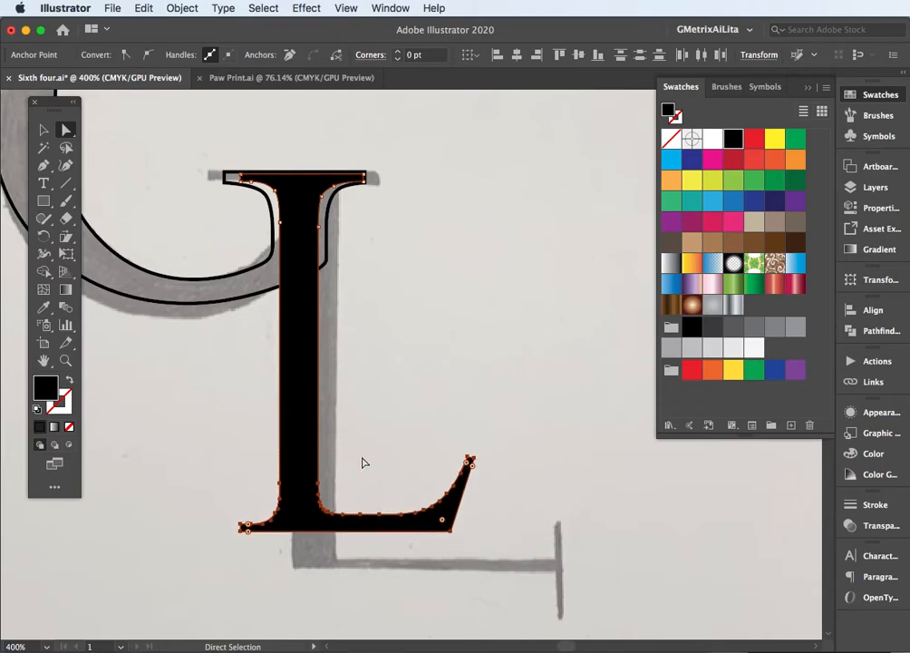
pyautogui.click(407, 499)
# Extend the L's foot by moving its end anchor points right to the end of the sketched foot
pyautogui.moveTo(396, 470); pyautogui.dragTo(434, 573)
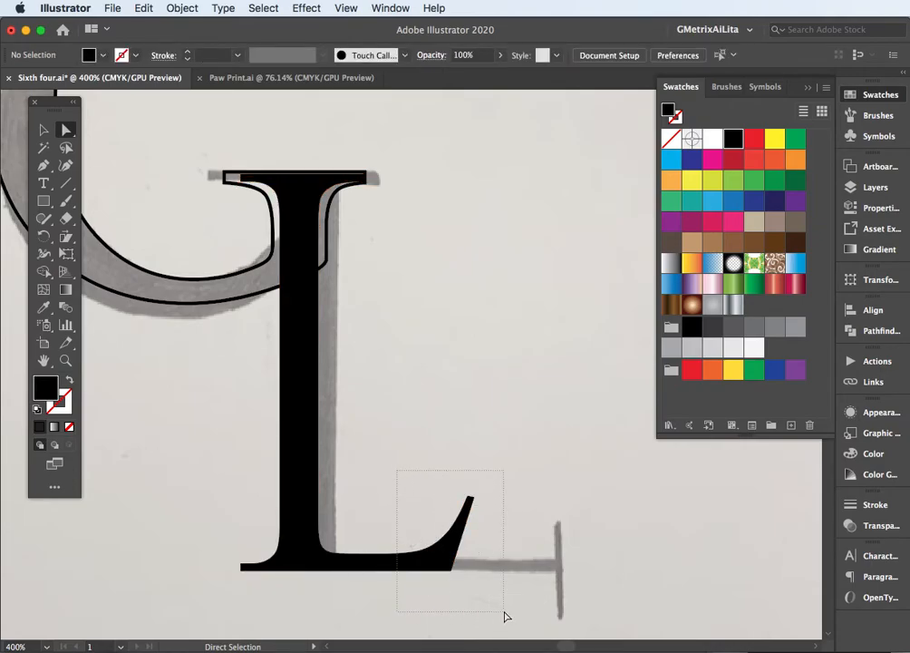
pyautogui.moveTo(505, 617); pyautogui.dragTo(505, 616)
pyautogui.press('Right')
pyautogui.press('Right')
pyautogui.press('Right')
pyautogui.press('Right')
pyautogui.press('Right')
pyautogui.press('Right')
pyautogui.press('Right')
pyautogui.press('Right')
pyautogui.press('Right')
pyautogui.press('Right')
pyautogui.press('Right')
pyautogui.press('Right')
pyautogui.press('Right')
pyautogui.press('Right')
pyautogui.press('Right')
pyautogui.press('Right')
pyautogui.press('Right')
pyautogui.press('Right')
pyautogui.press('Right')
pyautogui.press('Right')
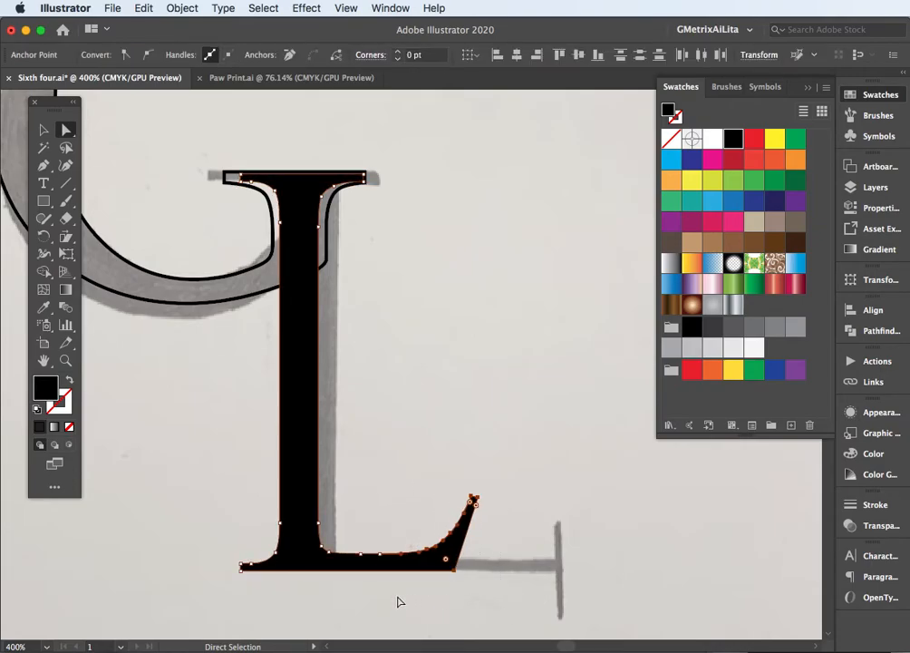
pyautogui.press('Right')
pyautogui.press('Right')
pyautogui.press('Right')
pyautogui.press('Right')
pyautogui.press('Right')
pyautogui.press('Right')
pyautogui.press('Right')
pyautogui.press('Right')
pyautogui.press('Right')
pyautogui.press('Right')
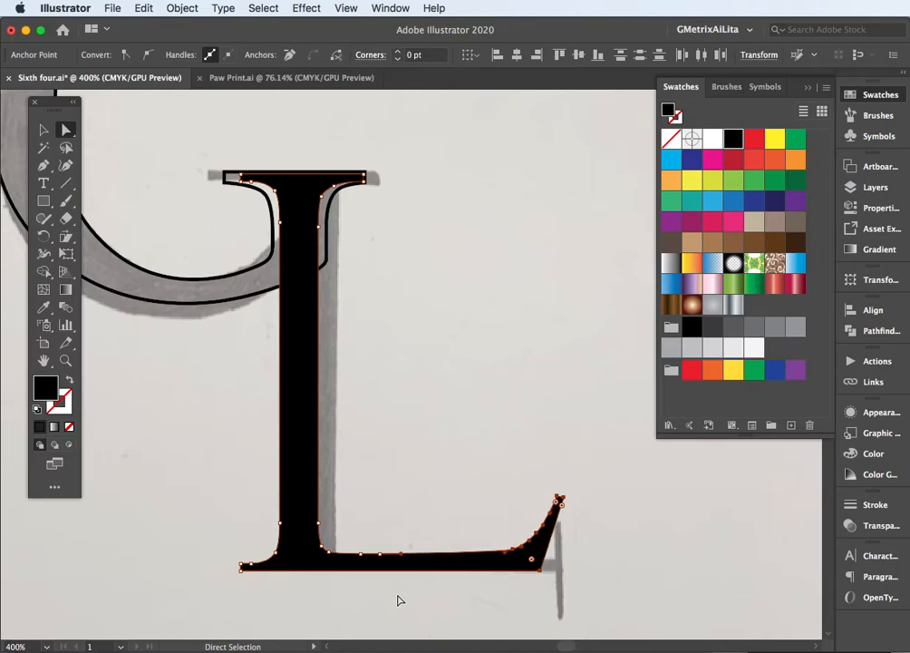
pyautogui.click(395, 384)
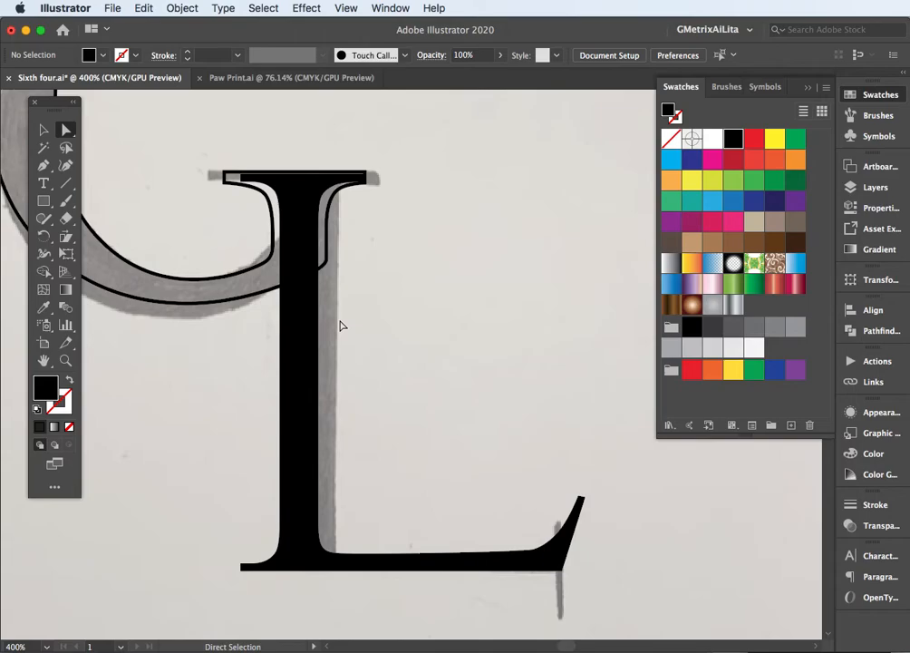
# Nudge the whole L slightly left and down against the G's crossbar, and deselect it
pyautogui.press('v')
pyautogui.click(304, 323)
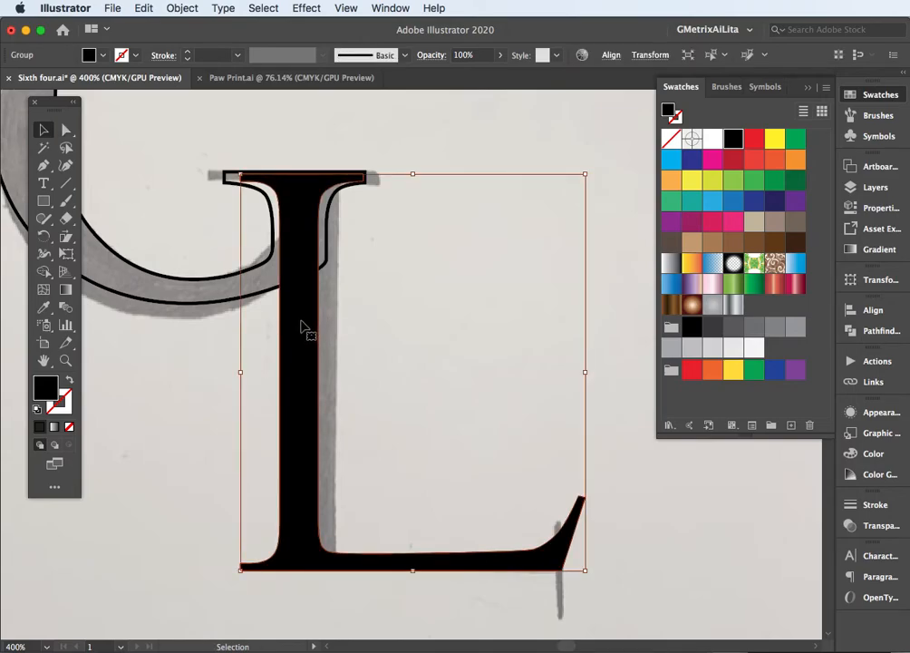
pyautogui.press('Left')
pyautogui.press('Down')
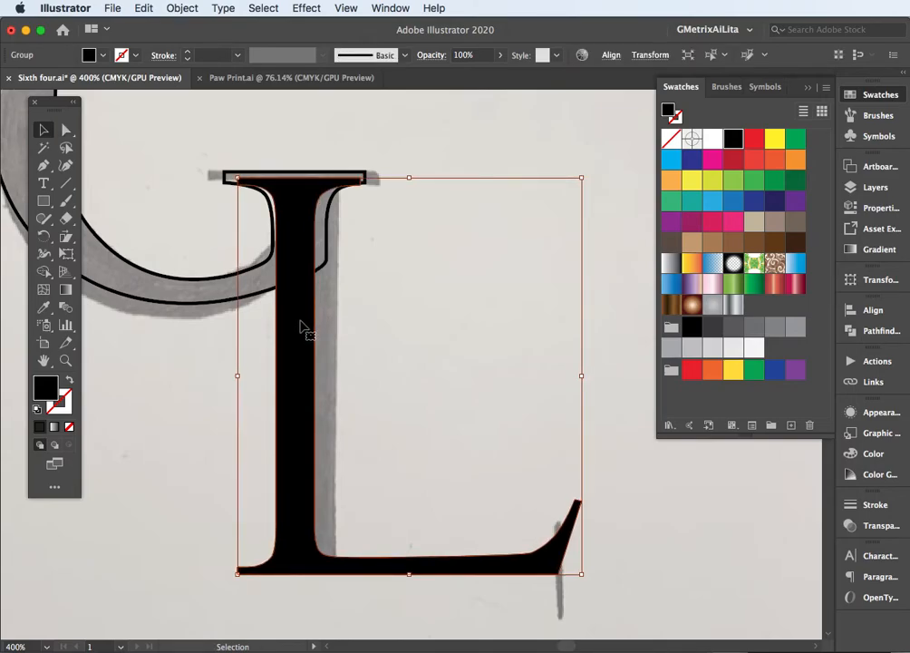
pyautogui.click(179, 201)
# Fill the L with a magenta-purple swatch and the G outline with orange to tell the letters apart
pyautogui.press('super+minus')
pyautogui.press('super+minus')
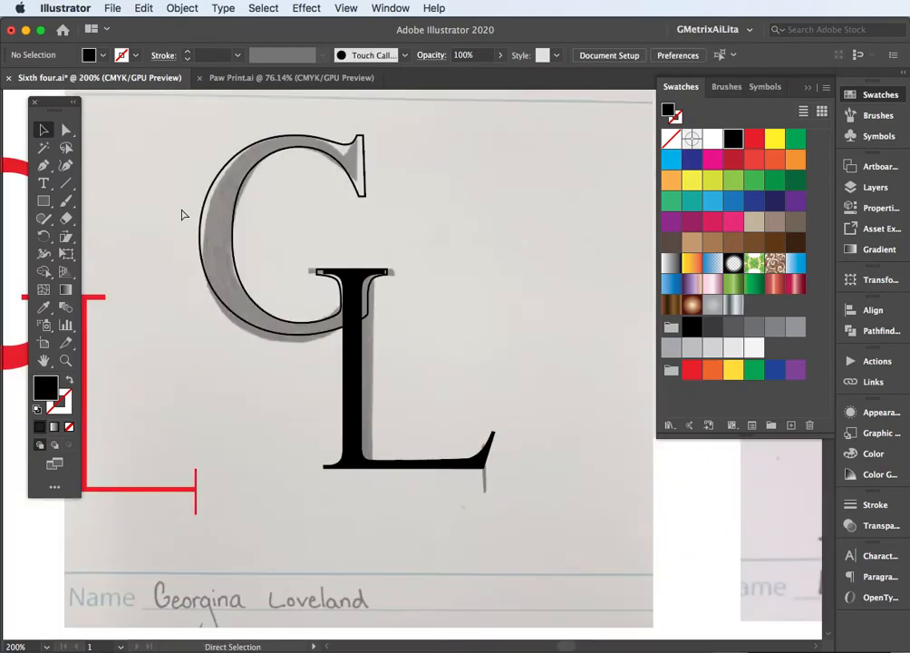
pyautogui.click(352, 372)
pyautogui.click(692, 221)
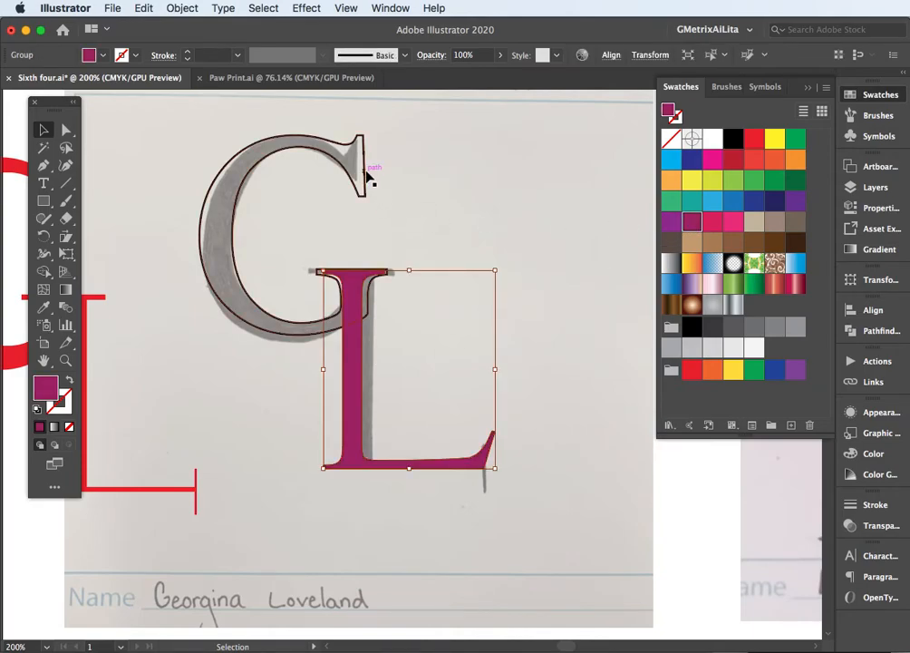
pyautogui.click(366, 178)
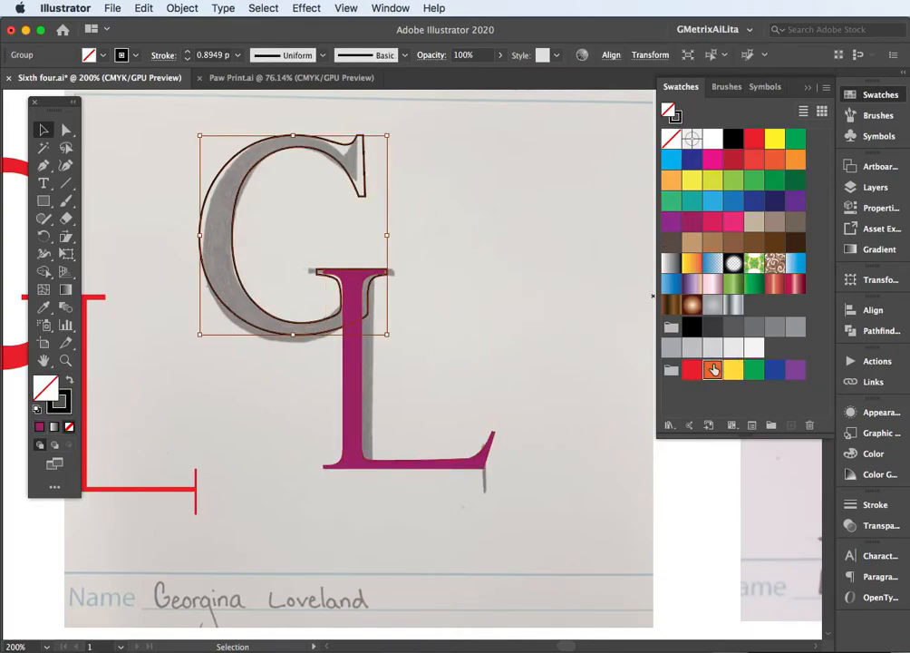
pyautogui.click(713, 369)
pyautogui.click(413, 261)
# Try to unite the overlapping G and L into a single shape with Pathfinder
pyautogui.moveTo(309, 255); pyautogui.dragTo(408, 336)
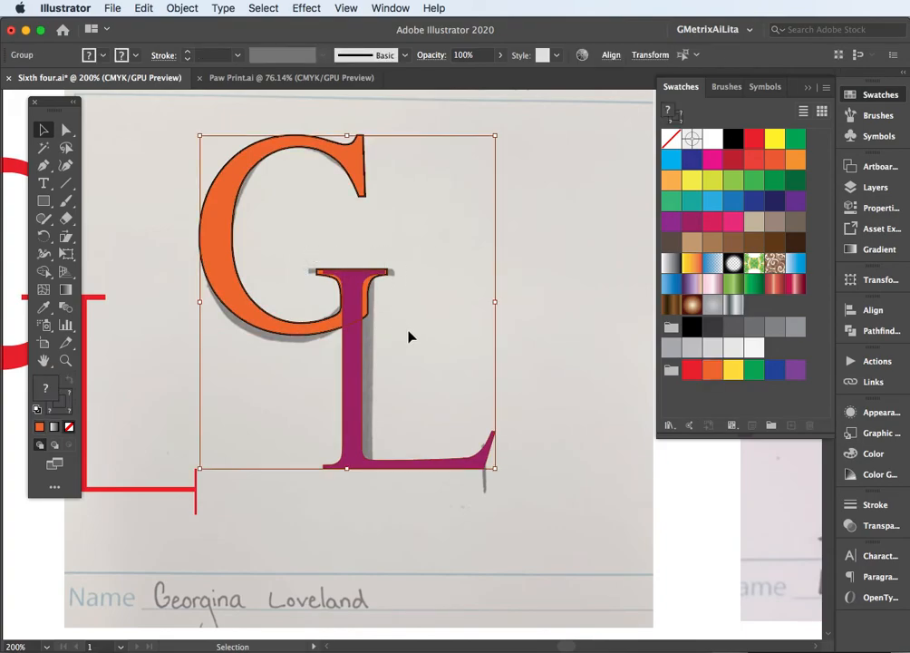
pyautogui.click(877, 330)
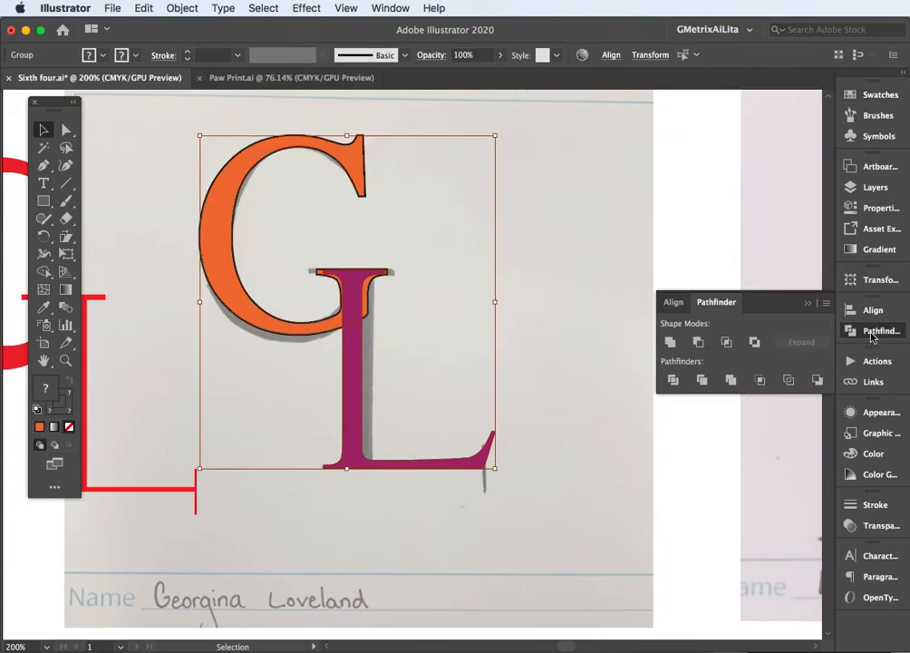
pyautogui.click(669, 341)
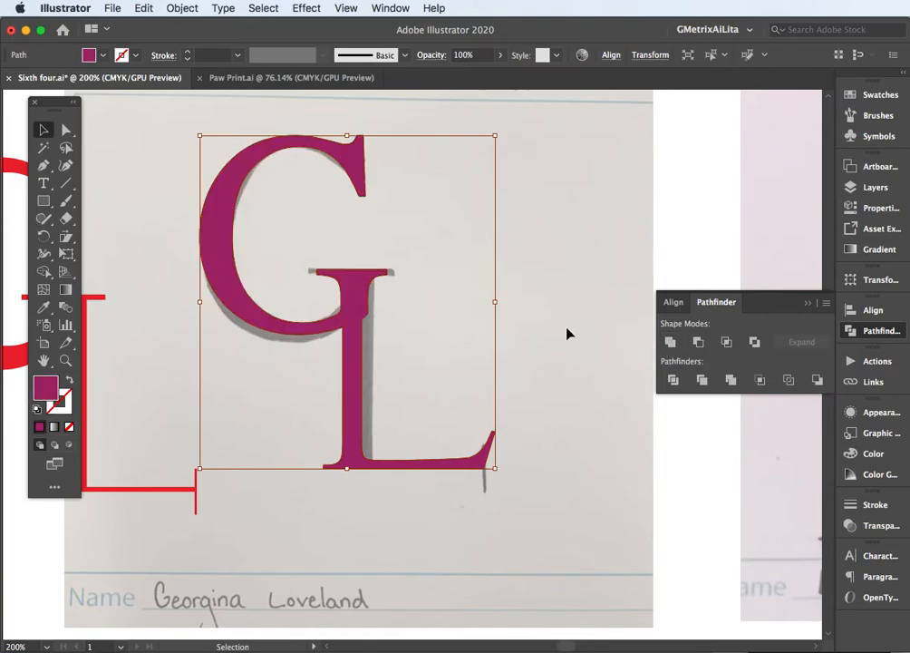
pyautogui.press('super+z')
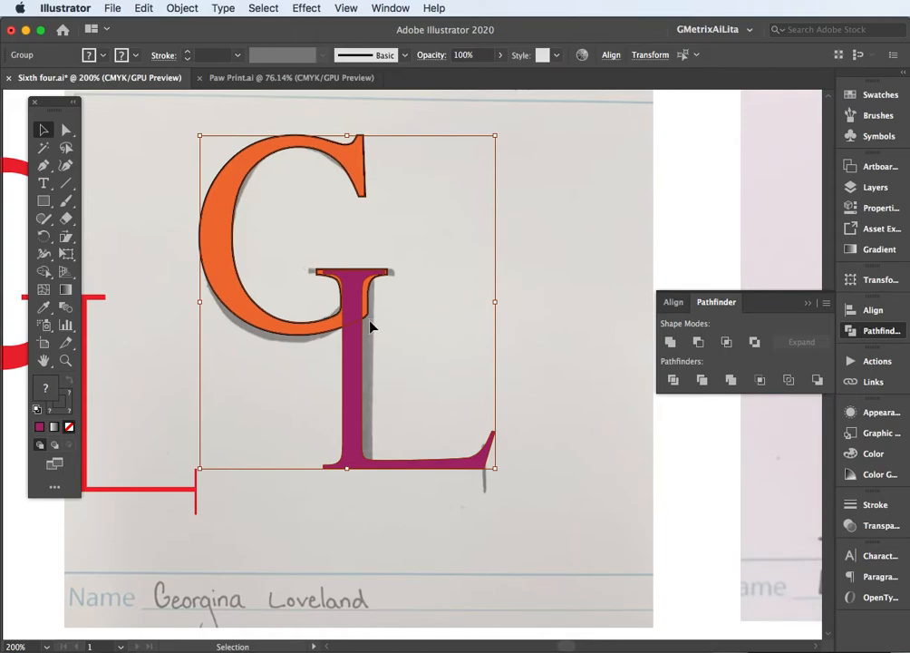
# Fill both the G and the L with the green swatch and deselect them
pyautogui.scroll(2, 369, 320)
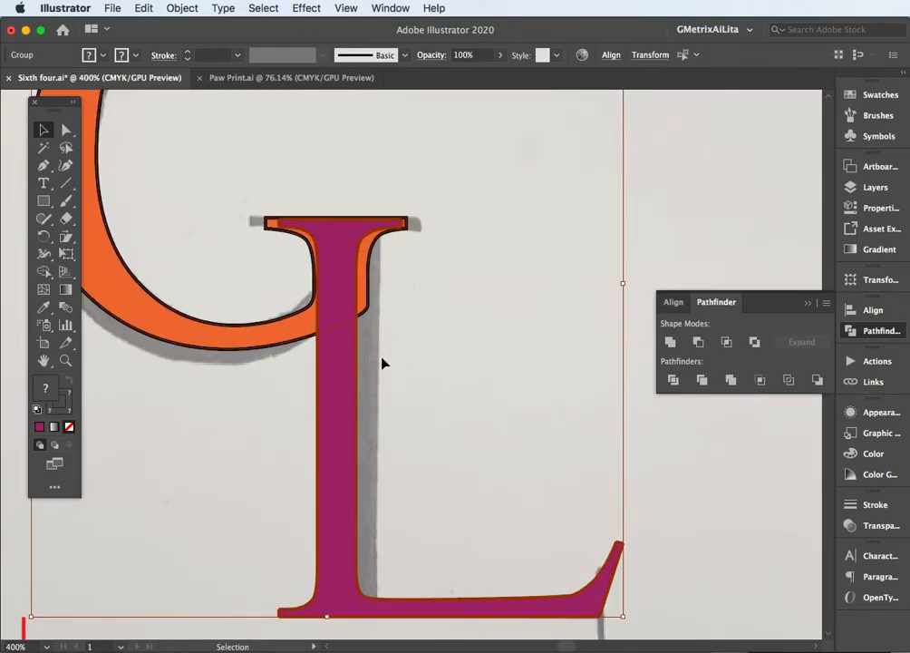
pyautogui.click(873, 96)
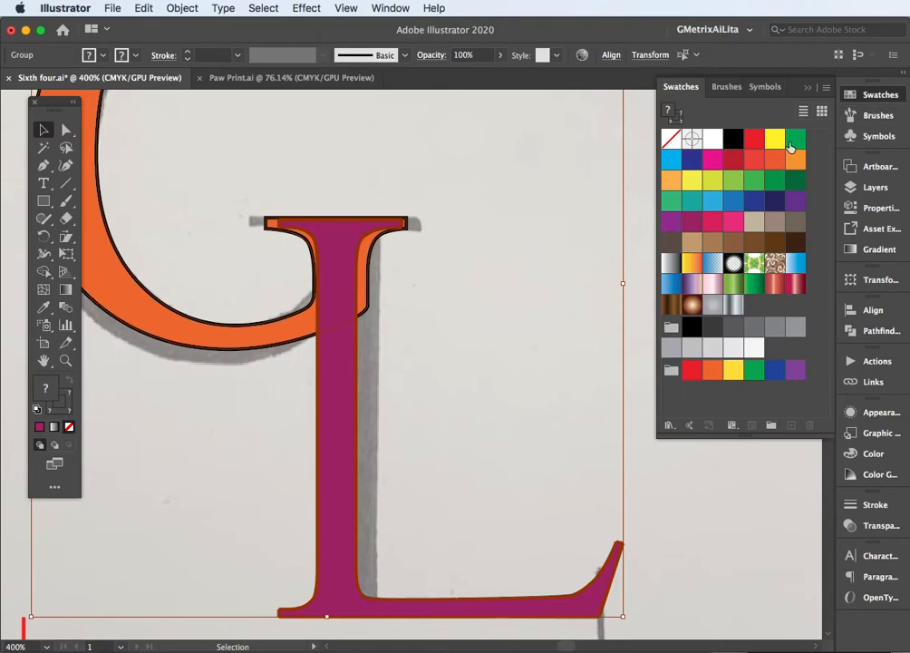
pyautogui.click(795, 138)
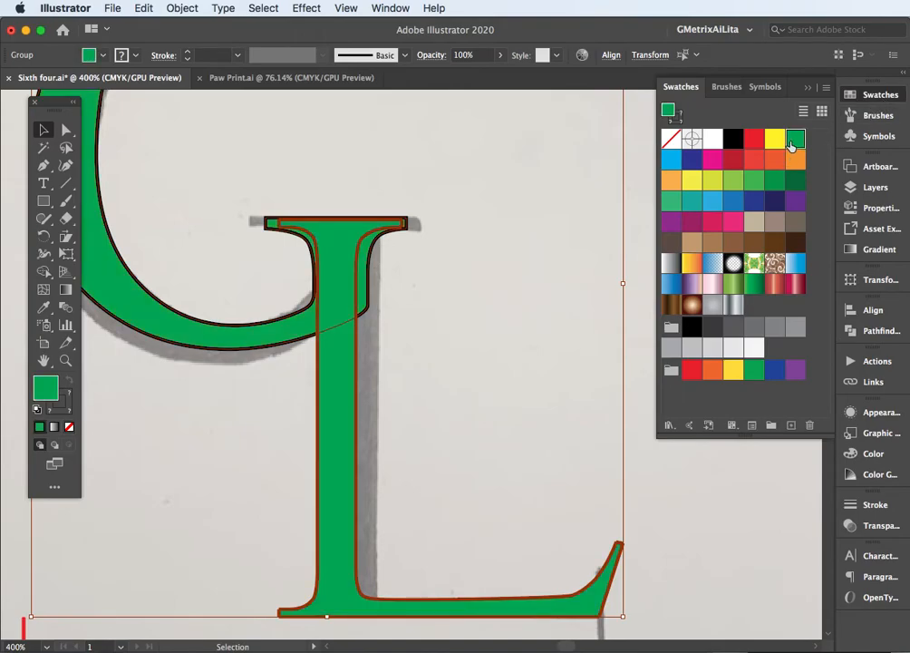
pyautogui.click(588, 209)
# Fill the L with the blue gradient swatch and deselect it
pyautogui.click(355, 403)
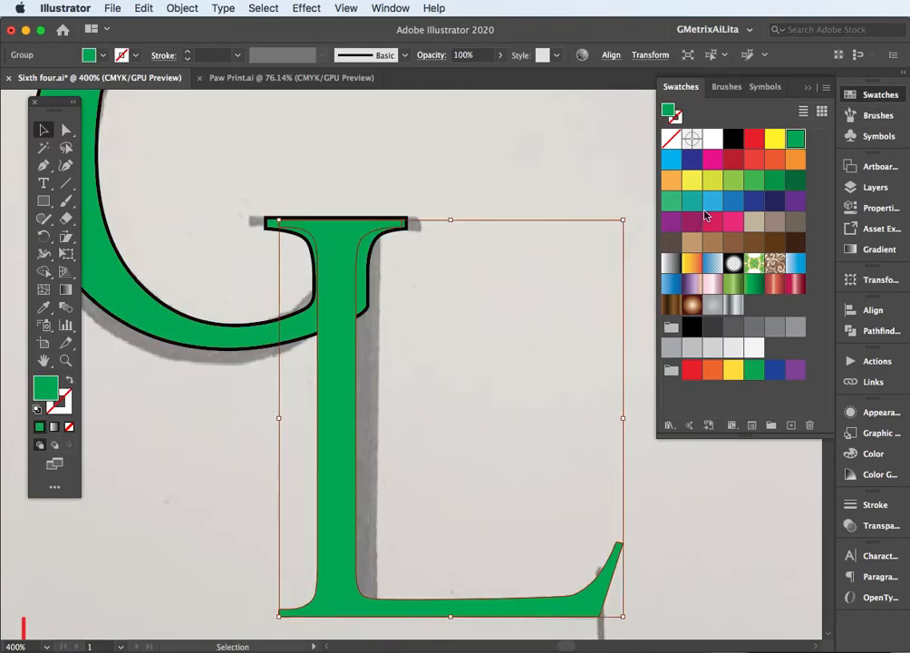
pyautogui.click(671, 285)
pyautogui.click(492, 268)
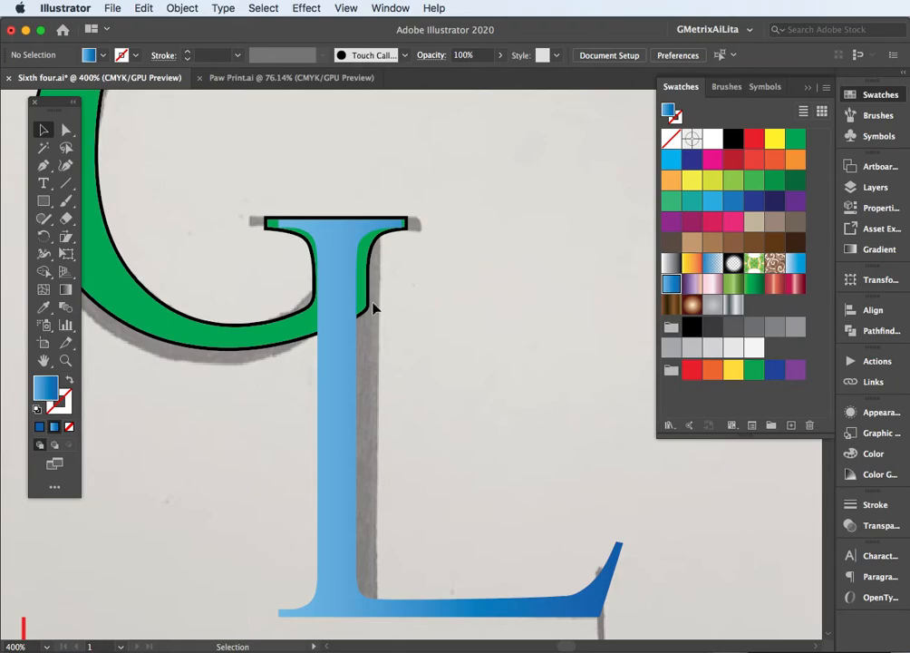
# Lock the green G so that only the blue L can be edited
pyautogui.click(353, 341)
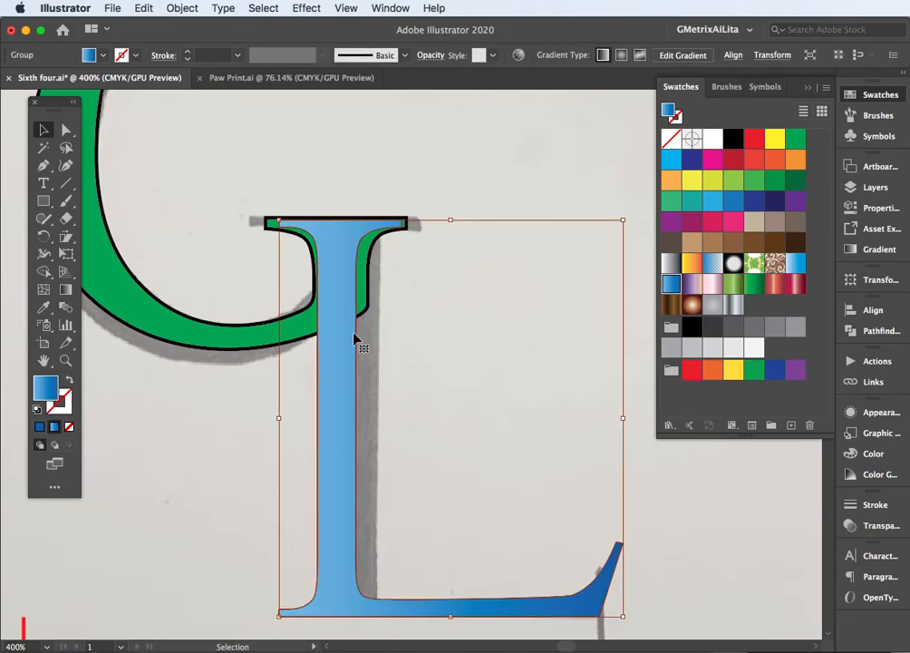
pyautogui.press('a')
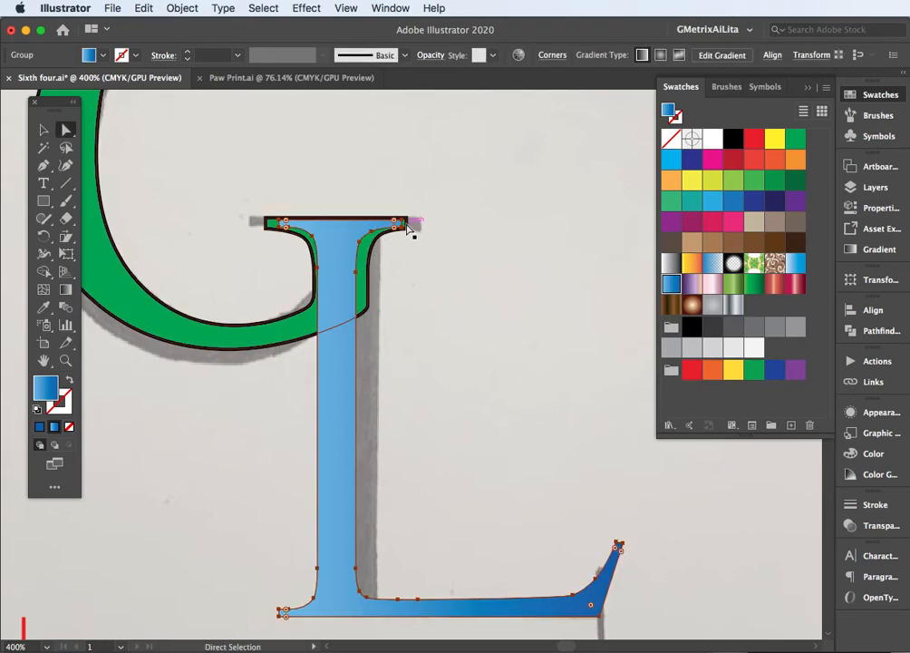
pyautogui.keyDown('super'); pyautogui.click(264, 350); pyautogui.keyUp('super')
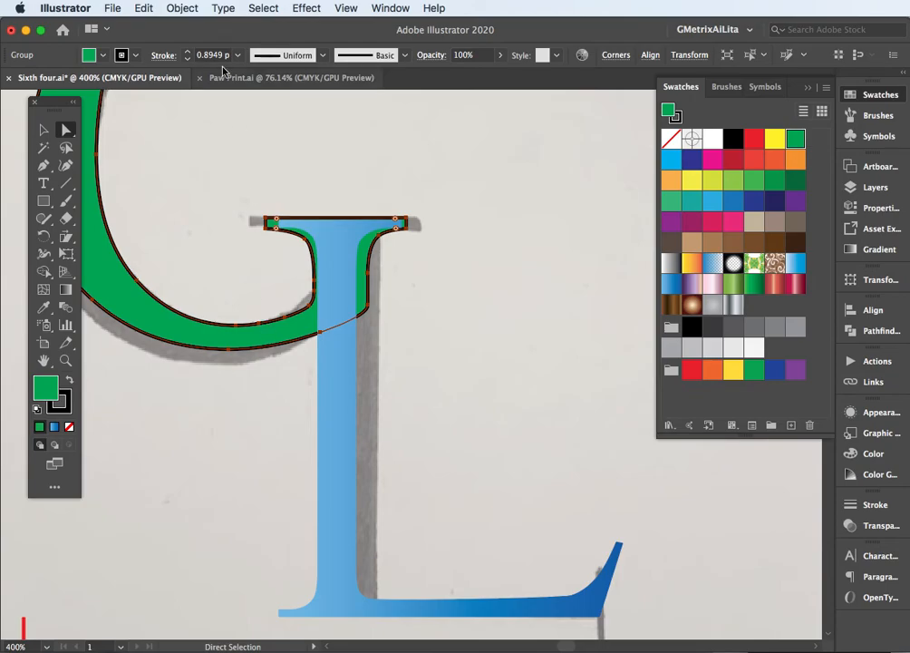
pyautogui.click(182, 8)
pyautogui.moveTo(272, 105)
pyautogui.click(345, 104)
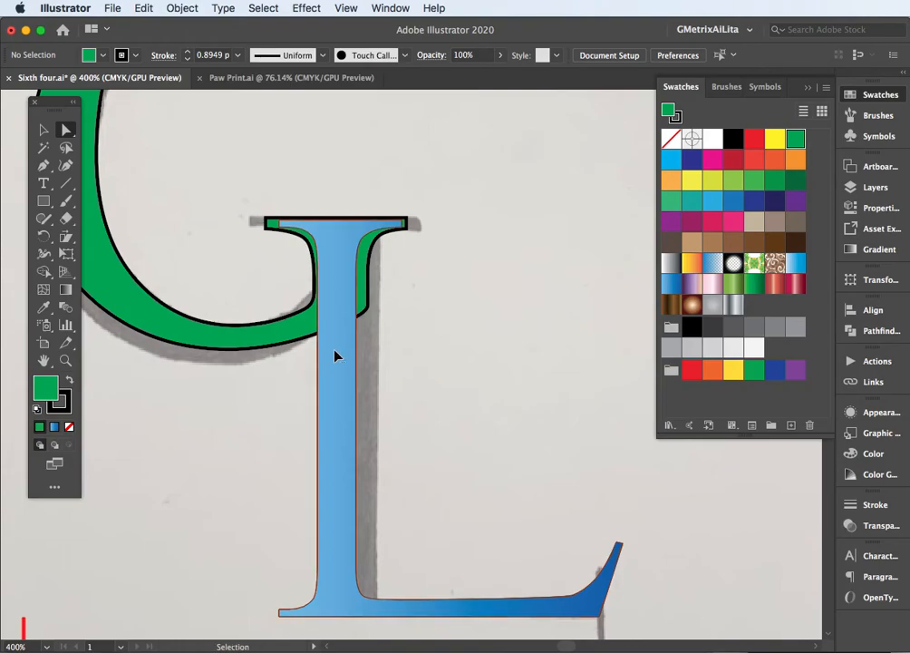
# Widen the L's stem by nudging its right-edge anchor points to the right until they meet the G's spur edge
pyautogui.click(336, 355)
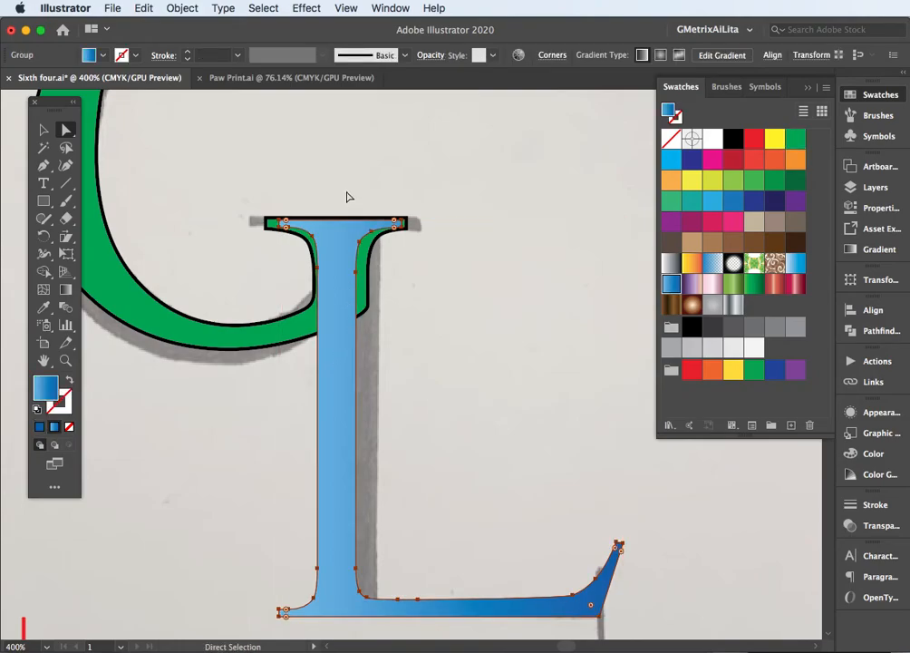
pyautogui.moveTo(343, 187); pyautogui.dragTo(439, 625)
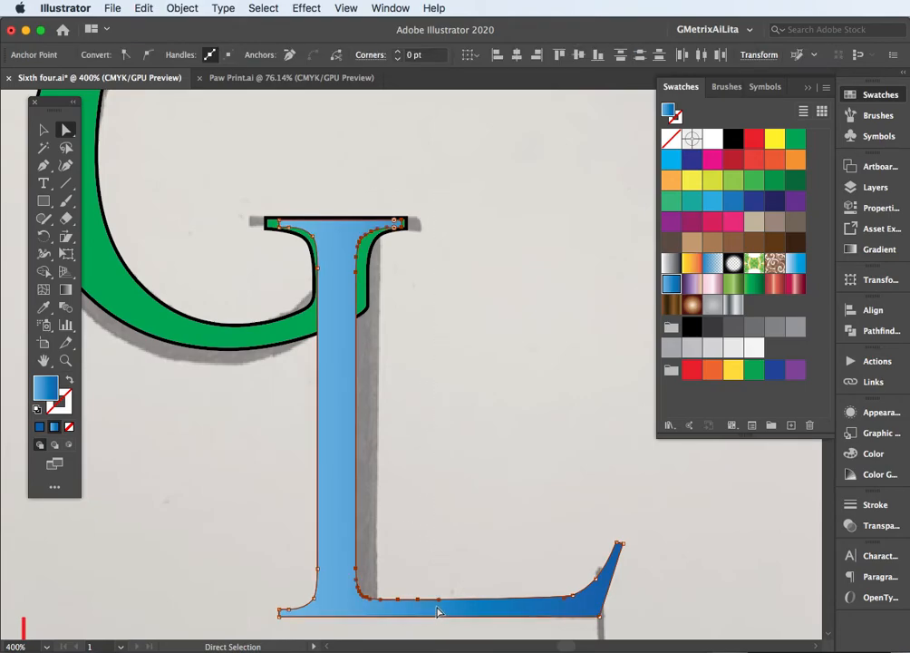
pyautogui.press('Right')
pyautogui.press('Right')
pyautogui.press('Right')
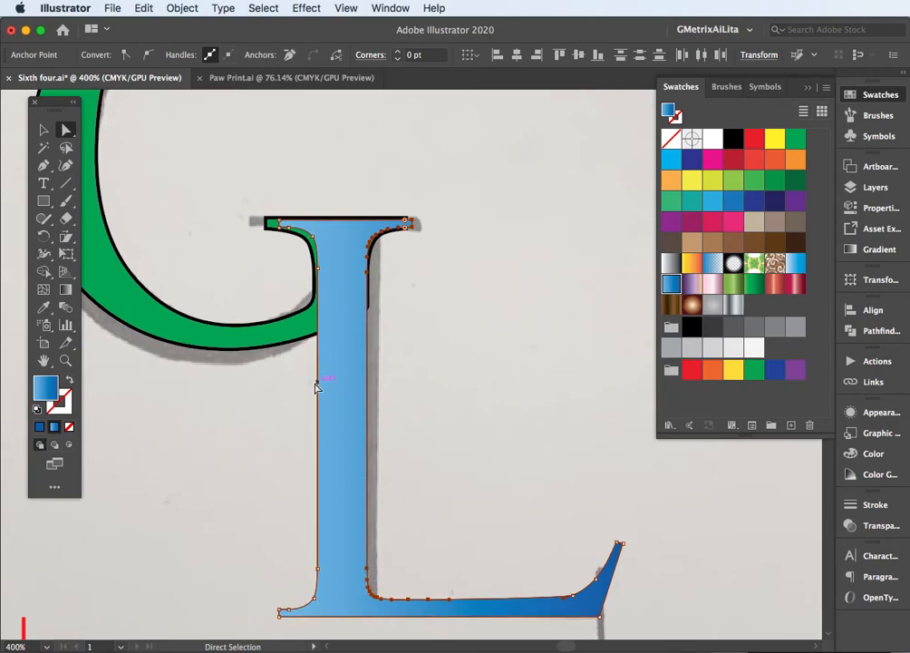
# Shift the whole L slightly left to line its stem up with the G's spur
pyautogui.press('v')
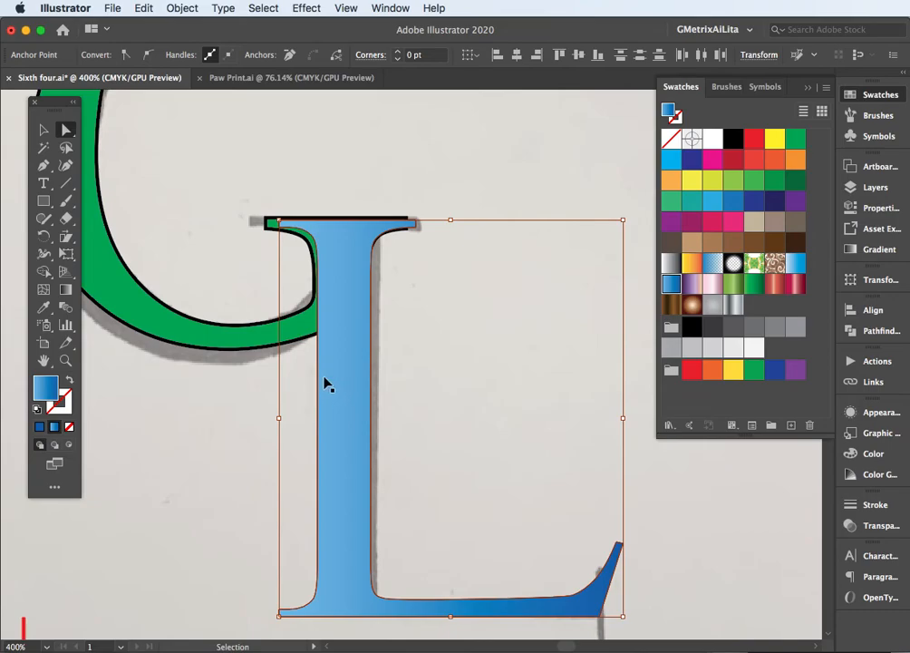
pyautogui.press('a')
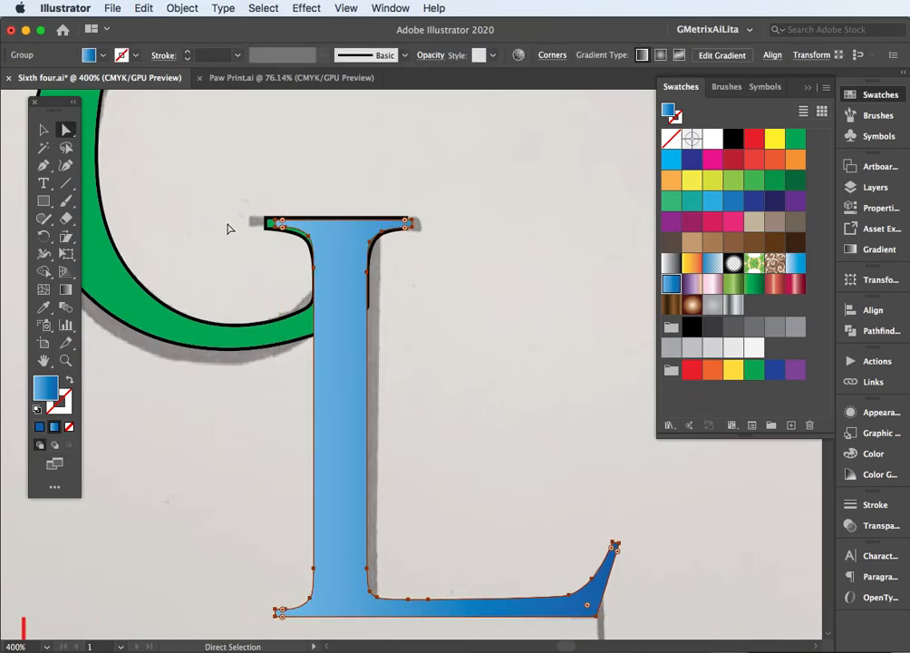
pyautogui.press('v')
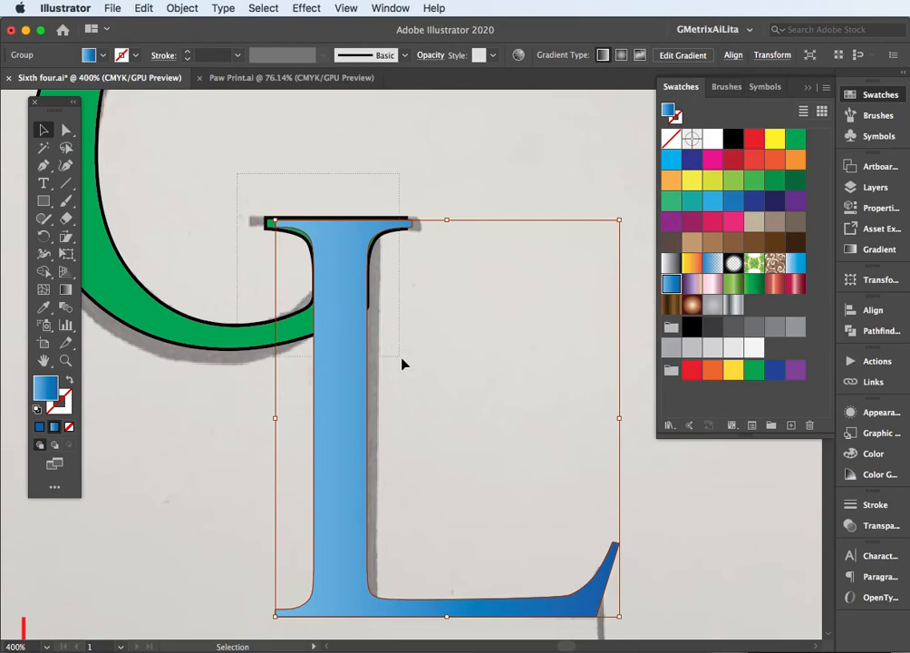
# Unlock the G and unite it with the L into one shape using Pathfinder
pyautogui.click(865, 331)
pyautogui.click(670, 343)
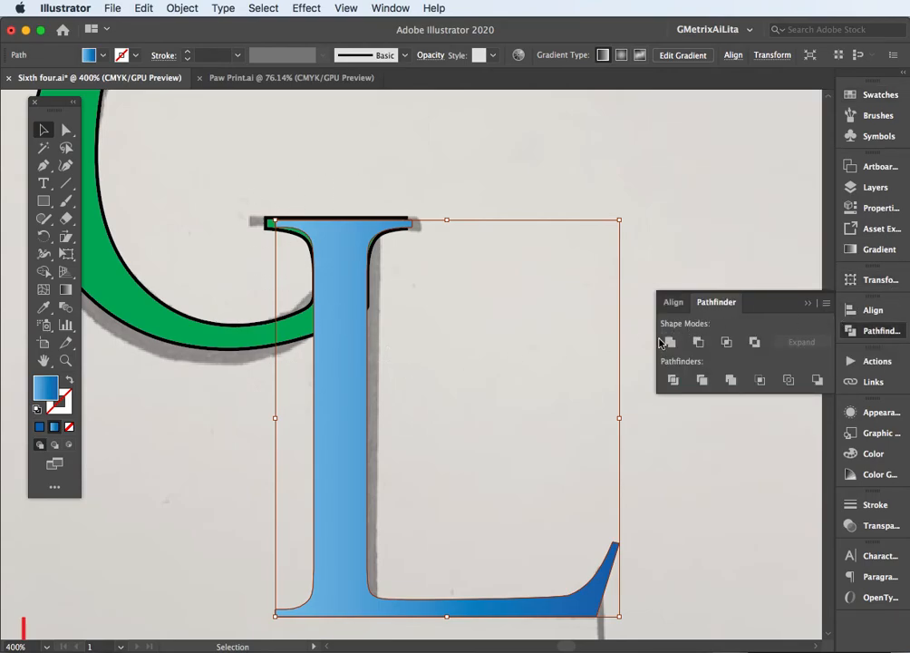
pyautogui.click(182, 8)
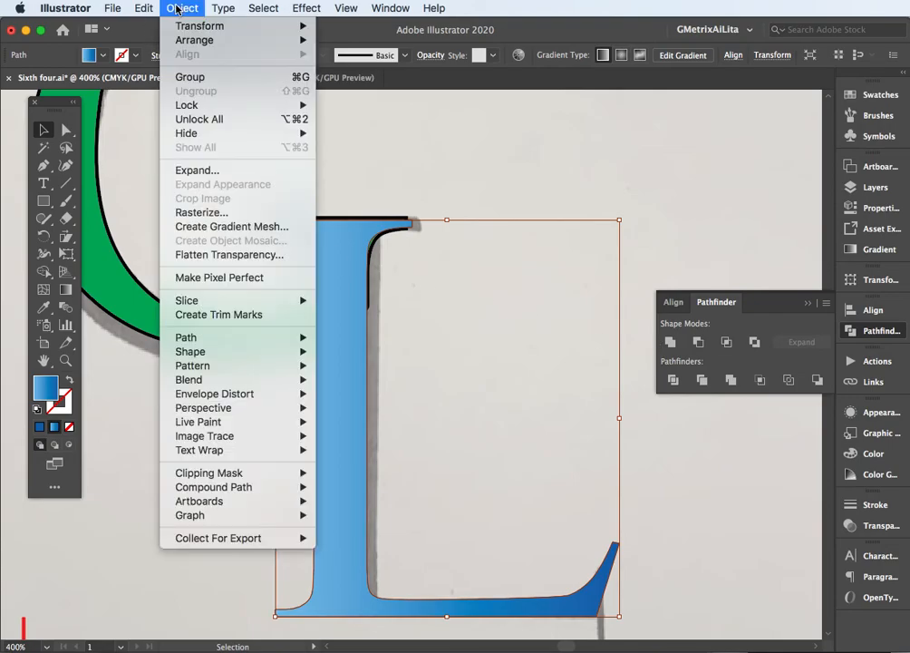
pyautogui.click(199, 118)
pyautogui.moveTo(523, 286); pyautogui.dragTo(247, 414)
pyautogui.click(670, 341)
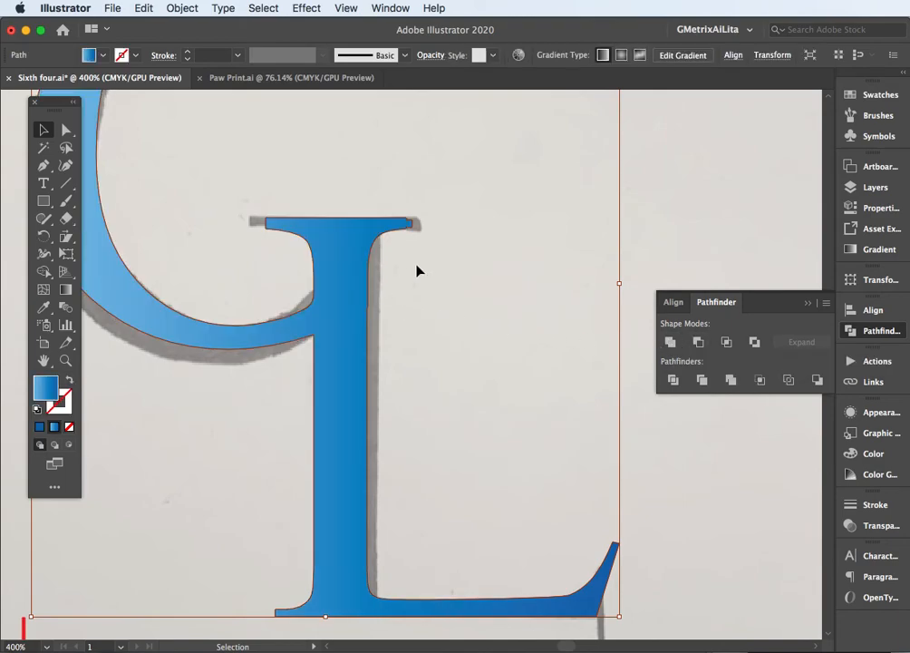
# Move the blue monogram to the right of the sketch and the red monogram onto the artboard at its left
pyautogui.press('a')
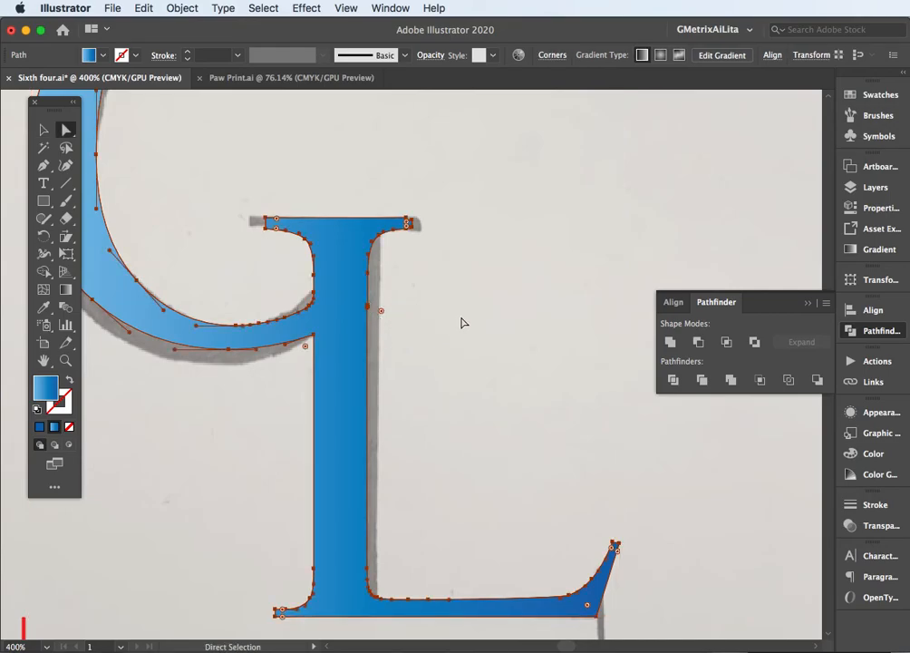
pyautogui.press('v')
pyautogui.press('super+minus')
pyautogui.press('super+minus')
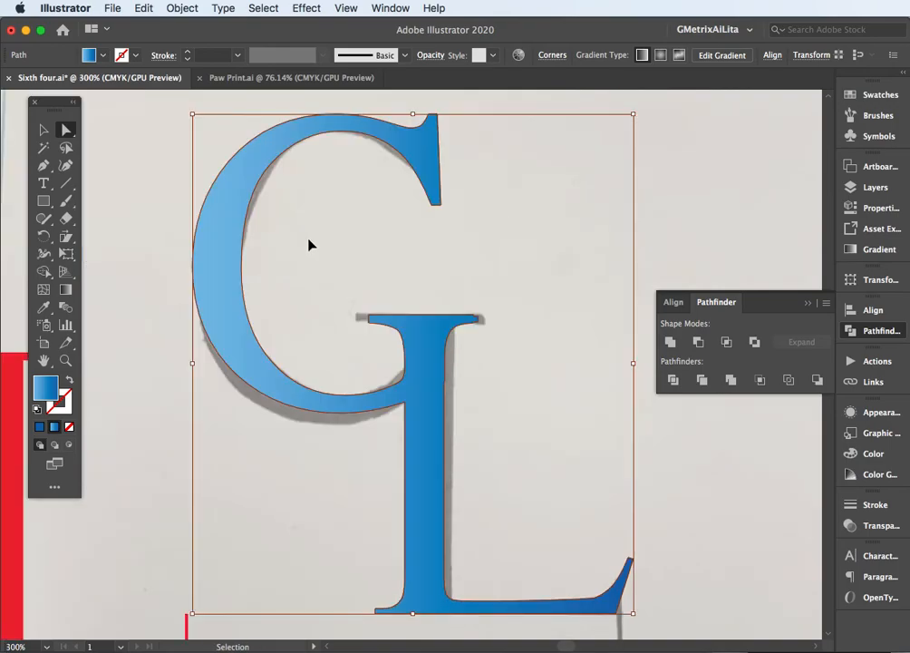
pyautogui.press('super+minus')
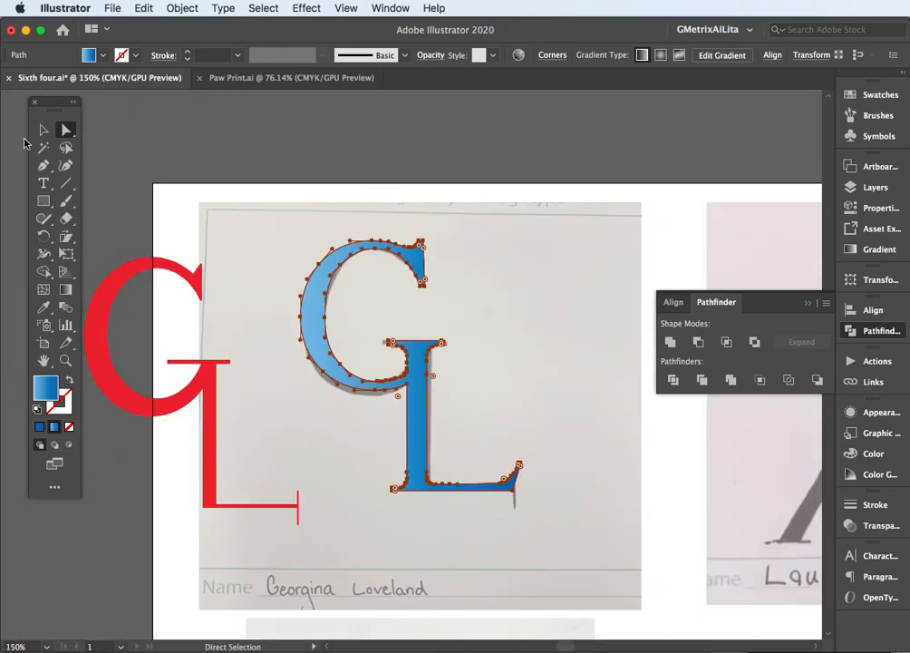
pyautogui.click(40, 132)
pyautogui.click(220, 229)
pyautogui.moveTo(311, 278); pyautogui.dragTo(467, 303)
pyautogui.moveTo(198, 389); pyautogui.dragTo(284, 366)
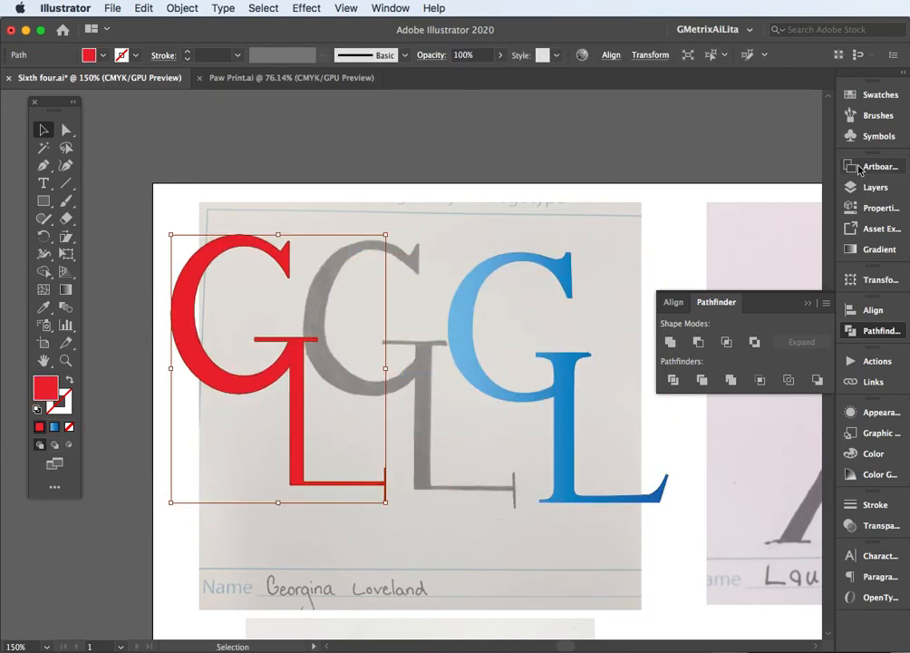
# Hide Layer 1 with the sketches and arrange the red and blue monograms side by side at the same height
pyautogui.click(873, 187)
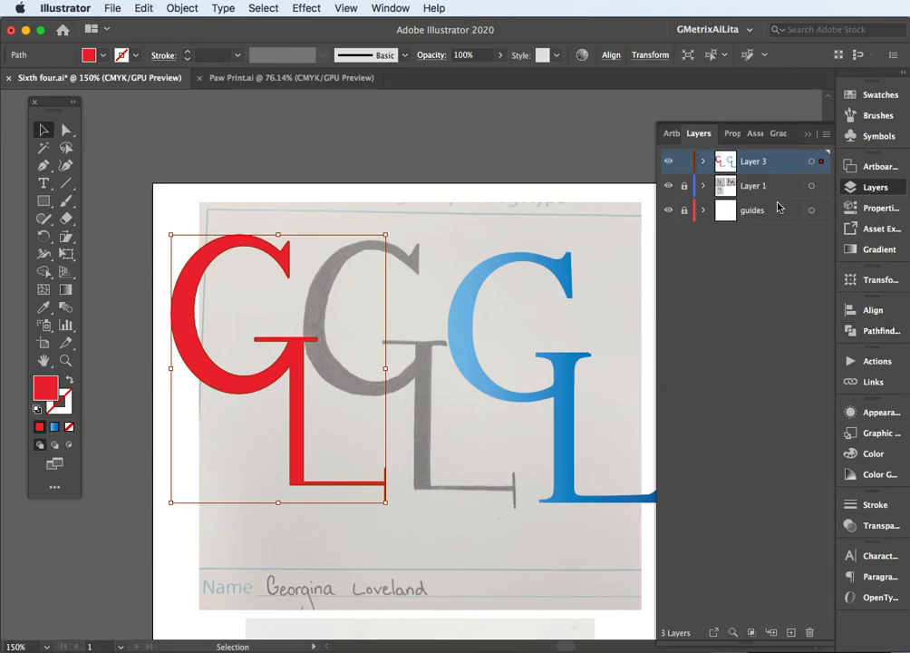
pyautogui.click(668, 186)
pyautogui.moveTo(496, 270); pyautogui.dragTo(478, 250)
pyautogui.moveTo(272, 273)
pyautogui.mouseDown()
pyautogui.moveTo(316, 262)
pyautogui.moveTo(288, 267)
pyautogui.mouseUp()
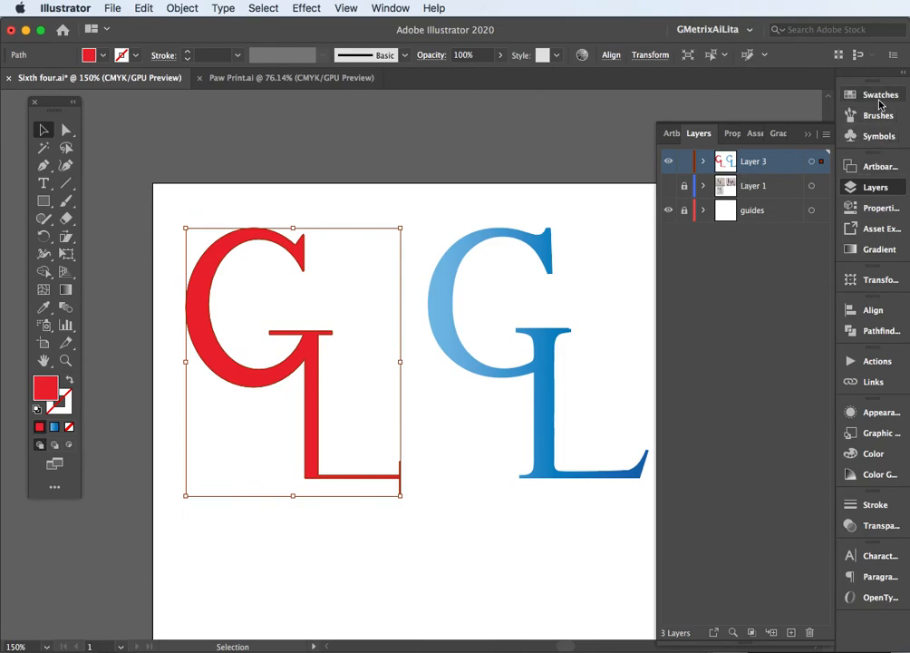
# Fill the red monogram with the Red Pepper gradient swatch
pyautogui.click(880, 100)
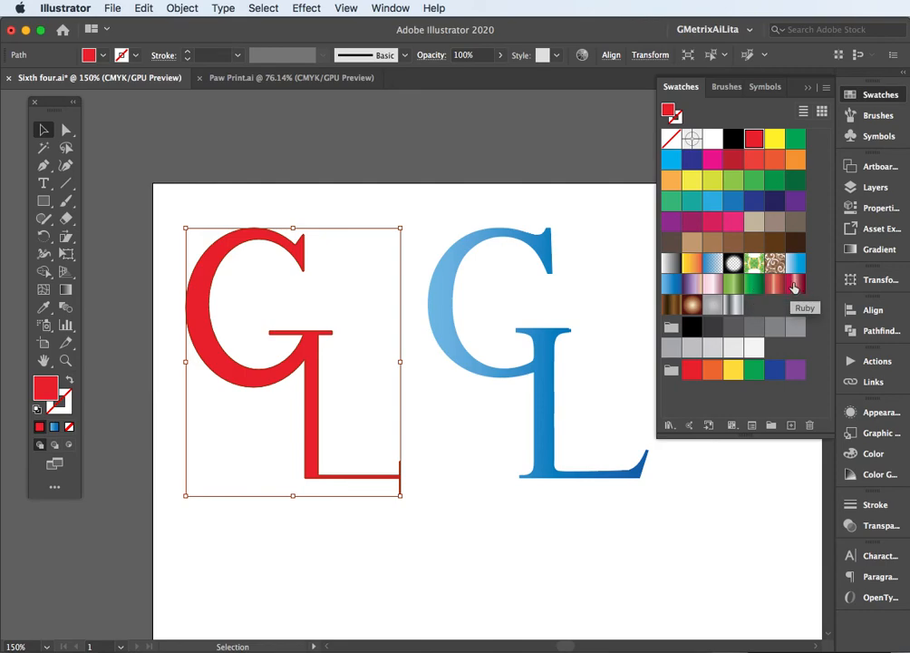
pyautogui.click(794, 287)
pyautogui.click(776, 288)
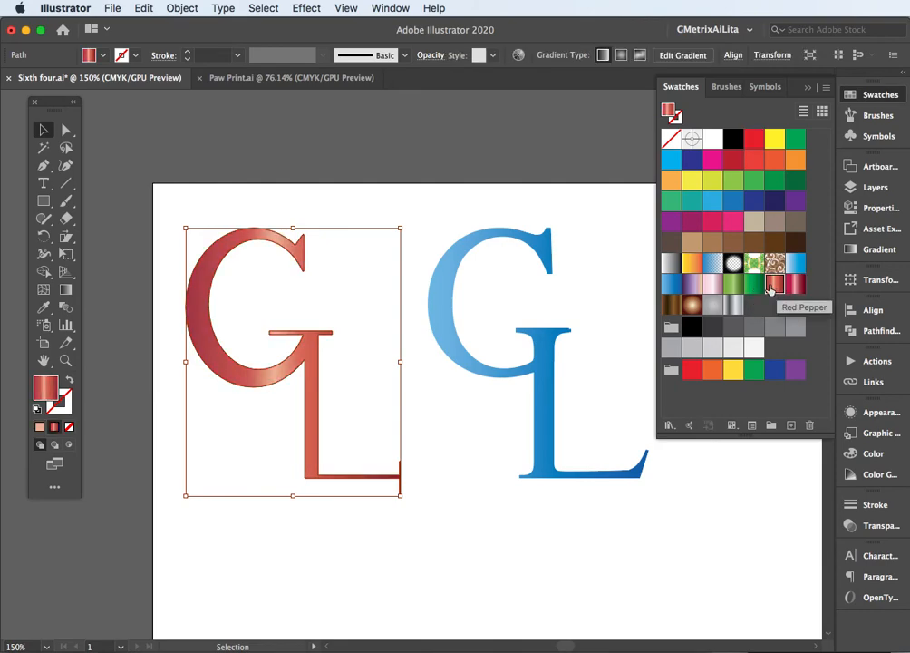
# Redirect the blue monogram's gradient into a short vertical blend across the middle of the G
pyautogui.click(548, 366)
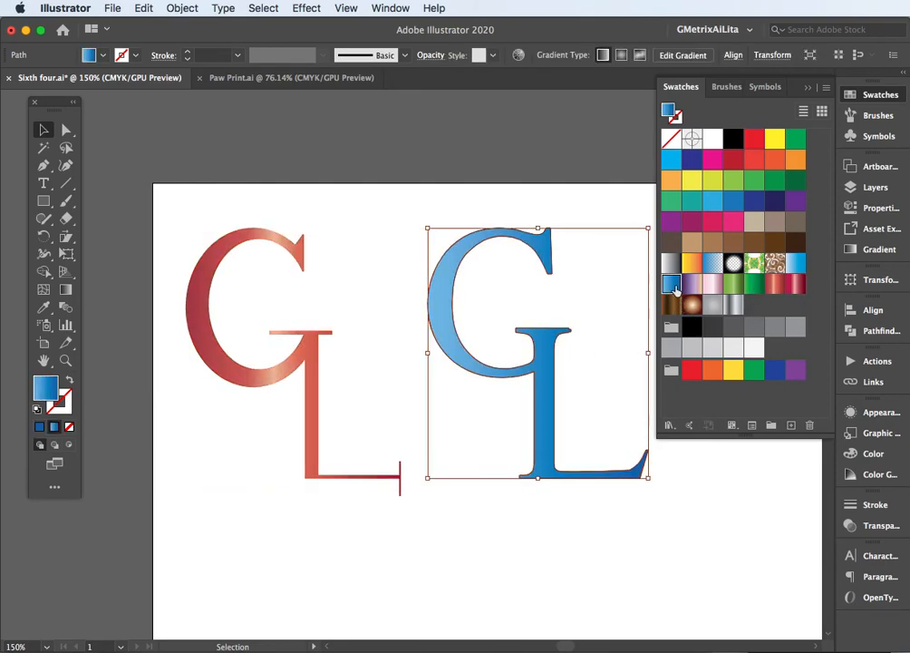
pyautogui.press('g')
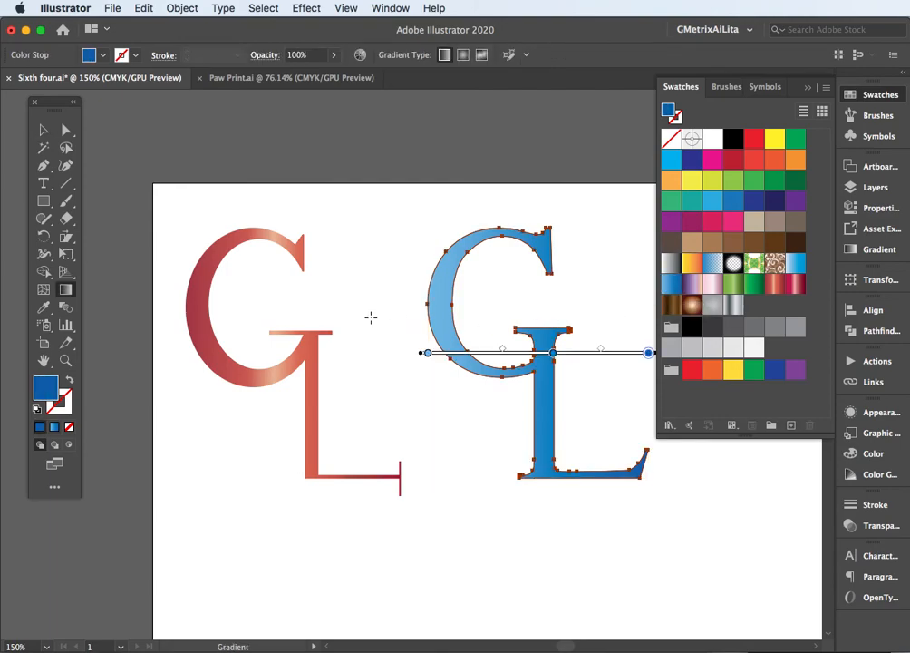
pyautogui.moveTo(460, 301)
pyautogui.mouseDown()
pyautogui.moveTo(472, 349)
pyautogui.moveTo(464, 325)
pyautogui.mouseUp()
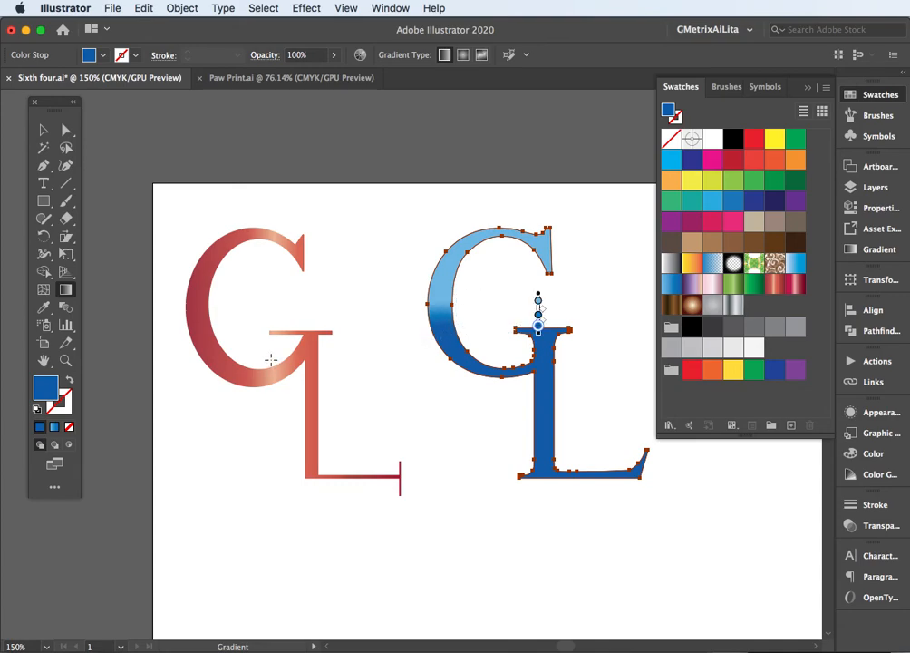
# Redirect the red monogram's gradient into a short vertical blend across the lower part of the G and deselect it
pyautogui.press('v')
pyautogui.click(256, 362)
pyautogui.press('g')
pyautogui.moveTo(215, 308)
pyautogui.mouseDown()
pyautogui.moveTo(207, 309)
pyautogui.moveTo(205, 355)
pyautogui.mouseUp()
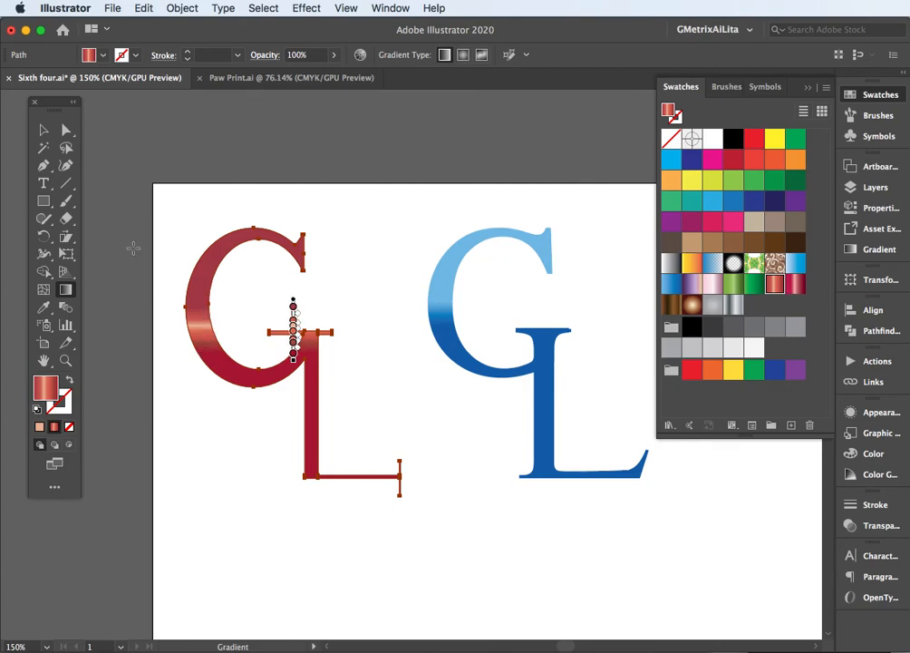
pyautogui.press('v')
pyautogui.click(266, 207)
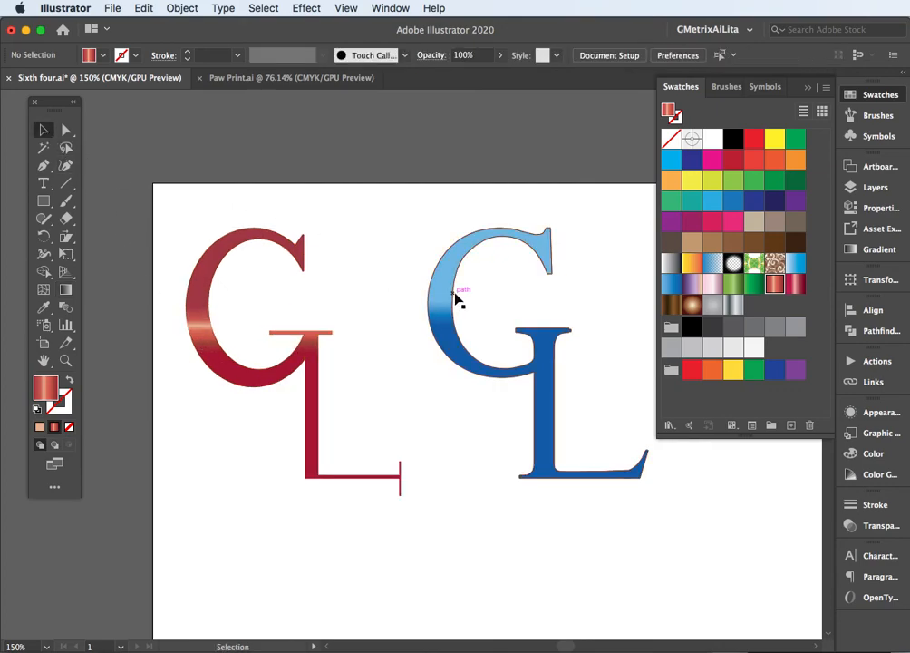
# Apply a Drop Shadow to the blue monogram with Multiply mode, 75% opacity, 7 pt X and Y offsets and 5 pt blur
pyautogui.click(459, 289)
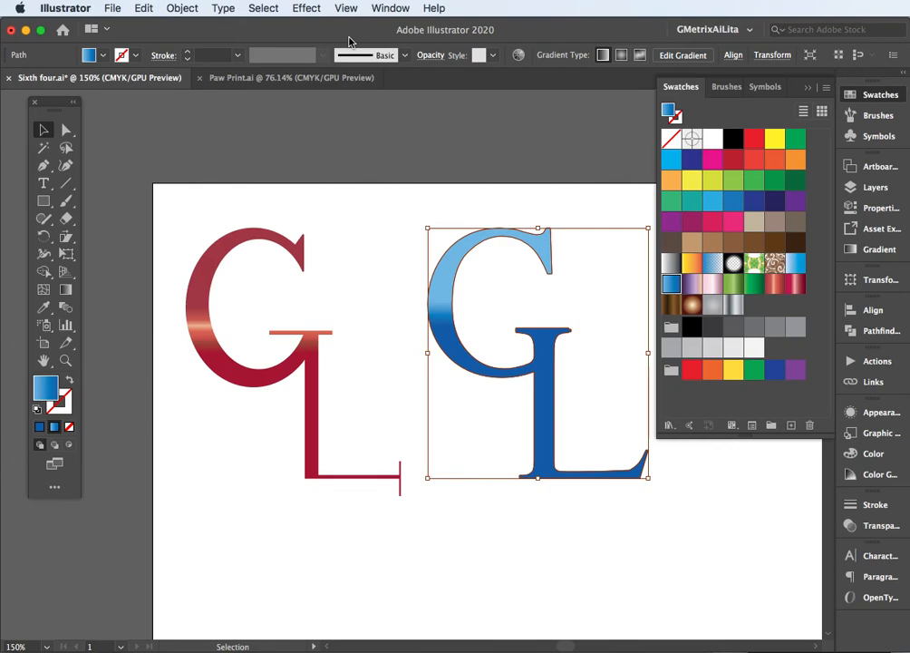
pyautogui.click(313, 9)
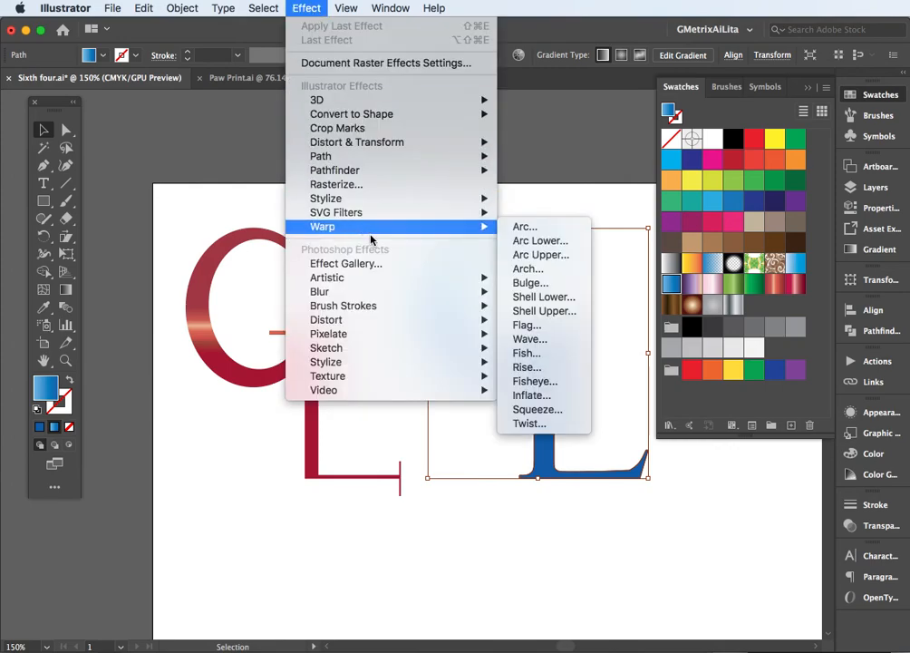
pyautogui.moveTo(358, 287)
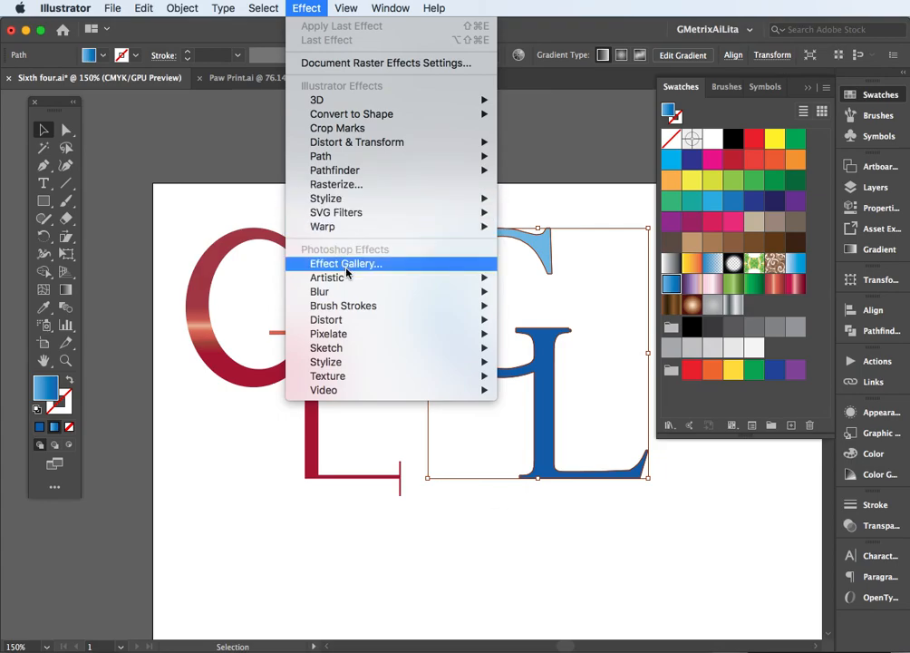
pyautogui.moveTo(347, 207)
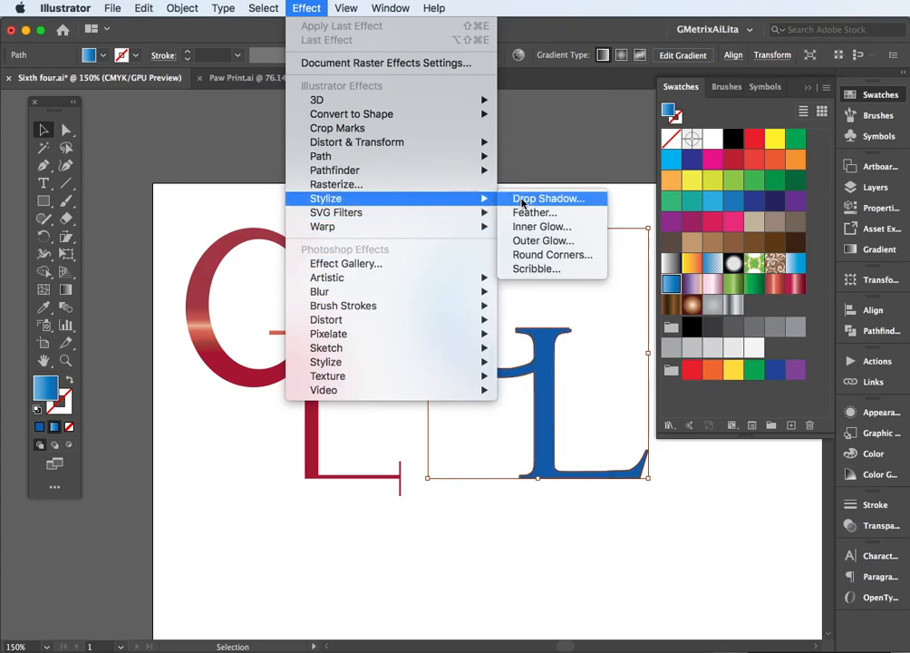
pyautogui.click(524, 203)
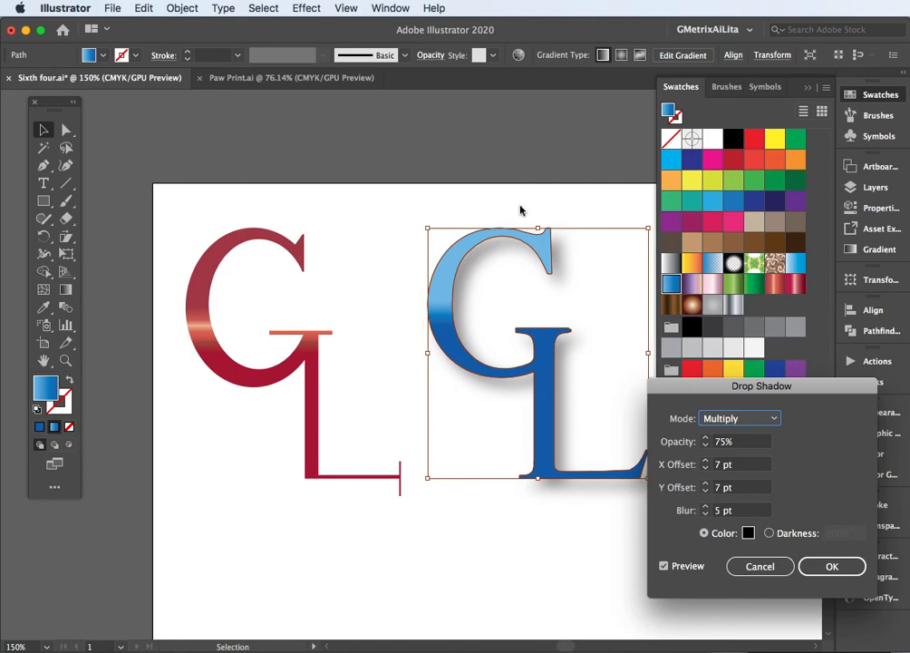
pyautogui.click(814, 565)
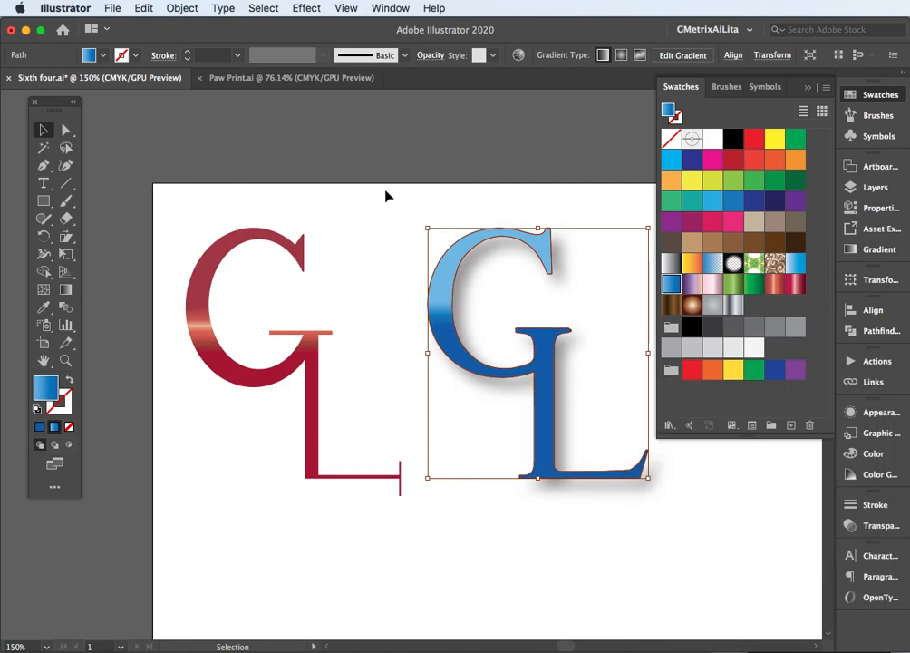
pyautogui.click(312, 9)
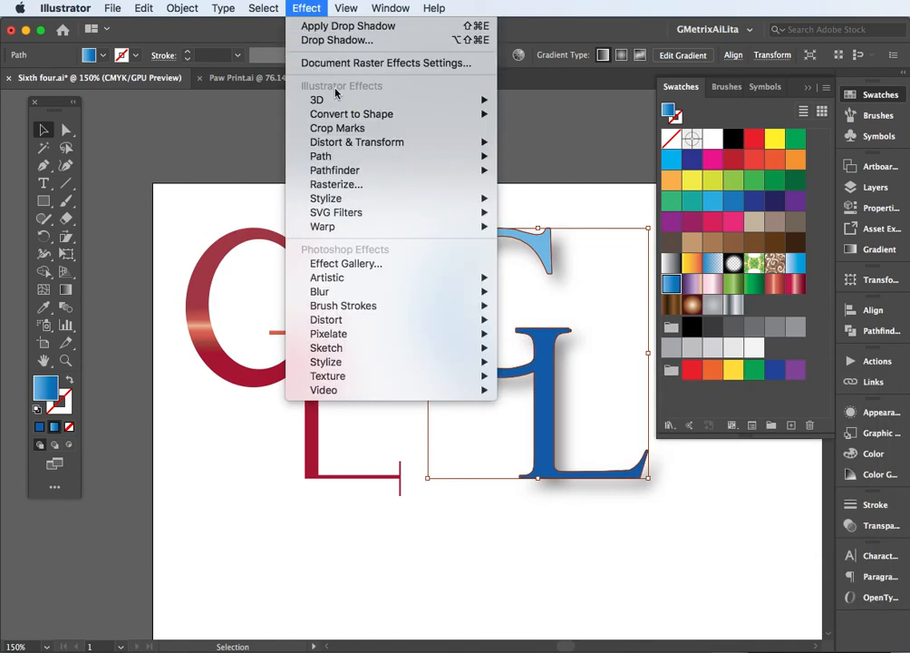
pyautogui.moveTo(342, 98)
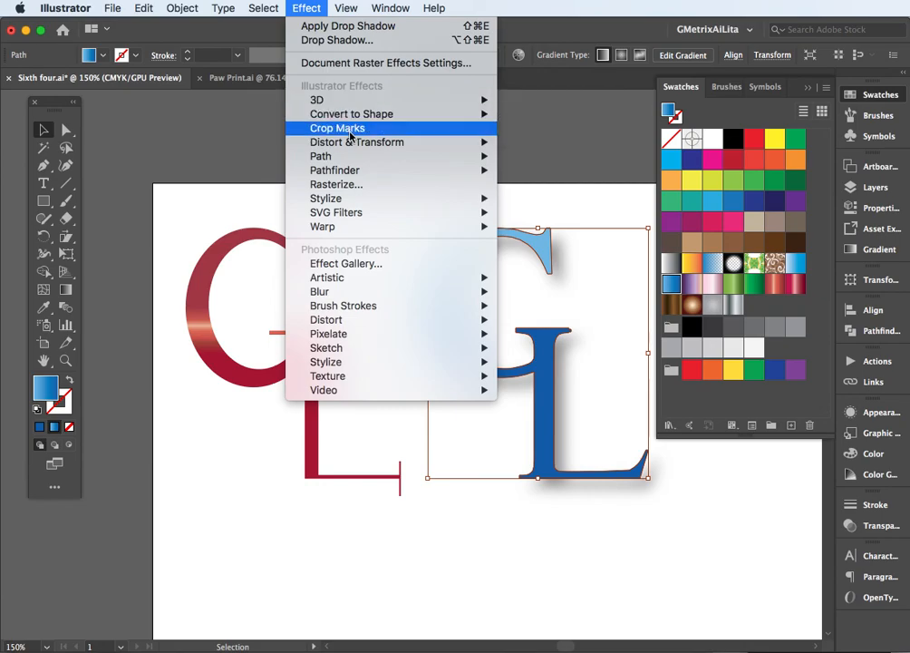
pyautogui.click(509, 205)
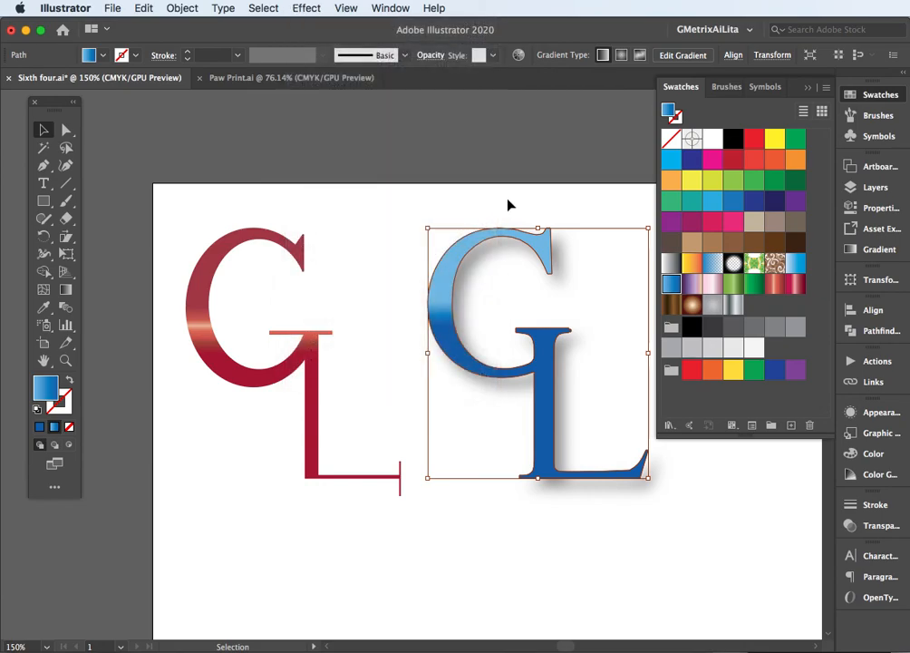
# Deselect the artwork and hide all panels to view the two finished monograms
pyautogui.click(386, 212)
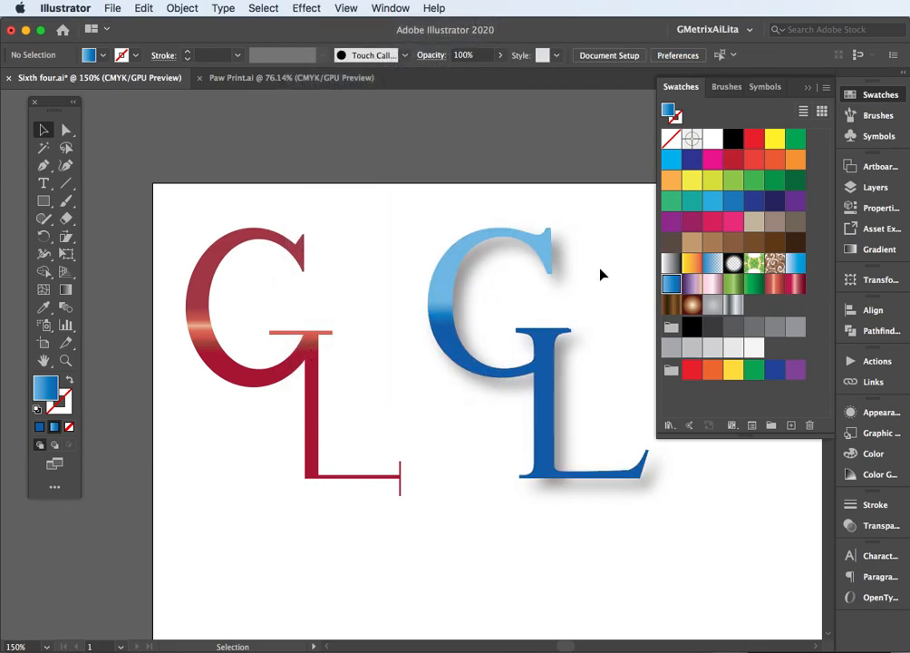
pyautogui.press('Tab')
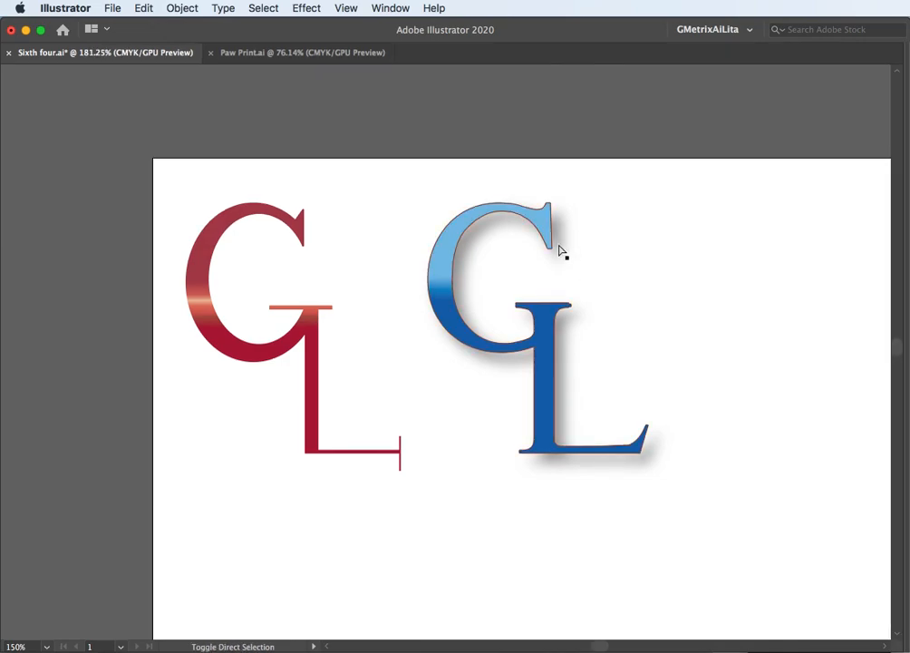
pyautogui.press('m')
pyautogui.moveTo(178, 183); pyautogui.dragTo(707, 506)
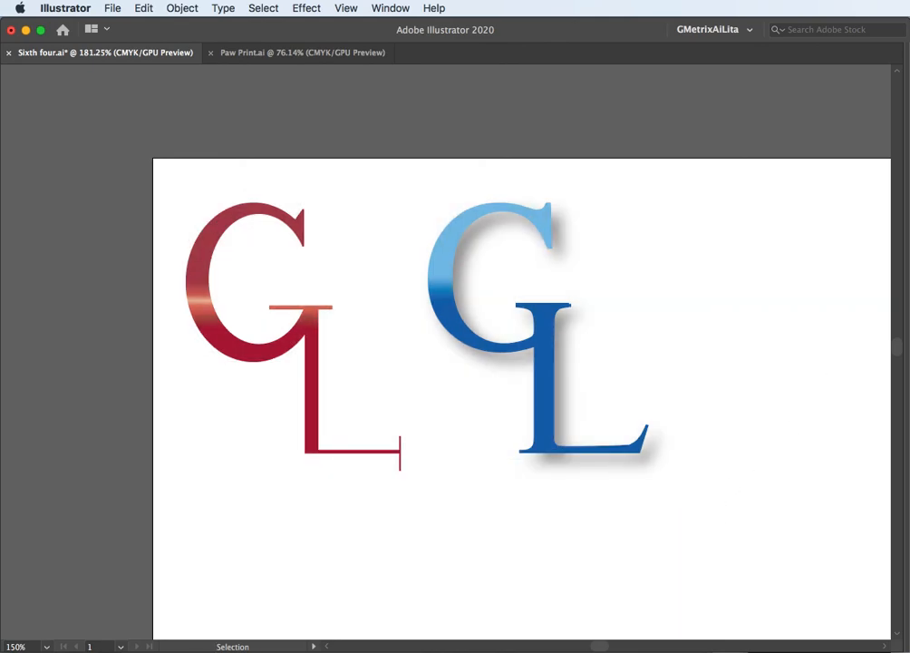